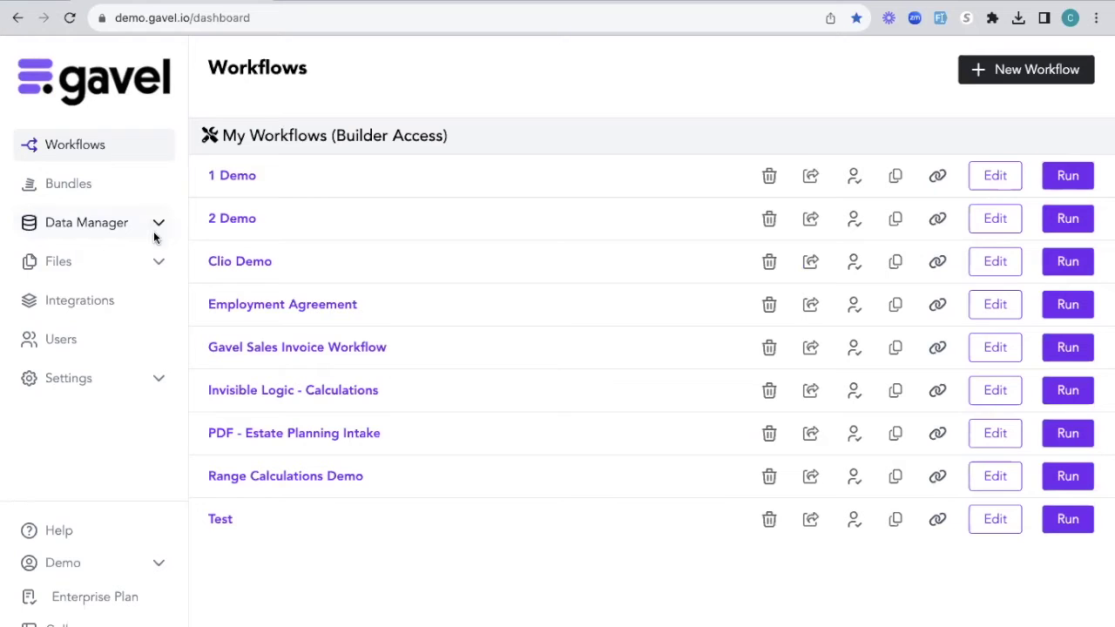
- Expand Data Manager in the sidebar to show its By Workflow and Global Search options
{"action": "left_click", "coordinate": [85, 224]}
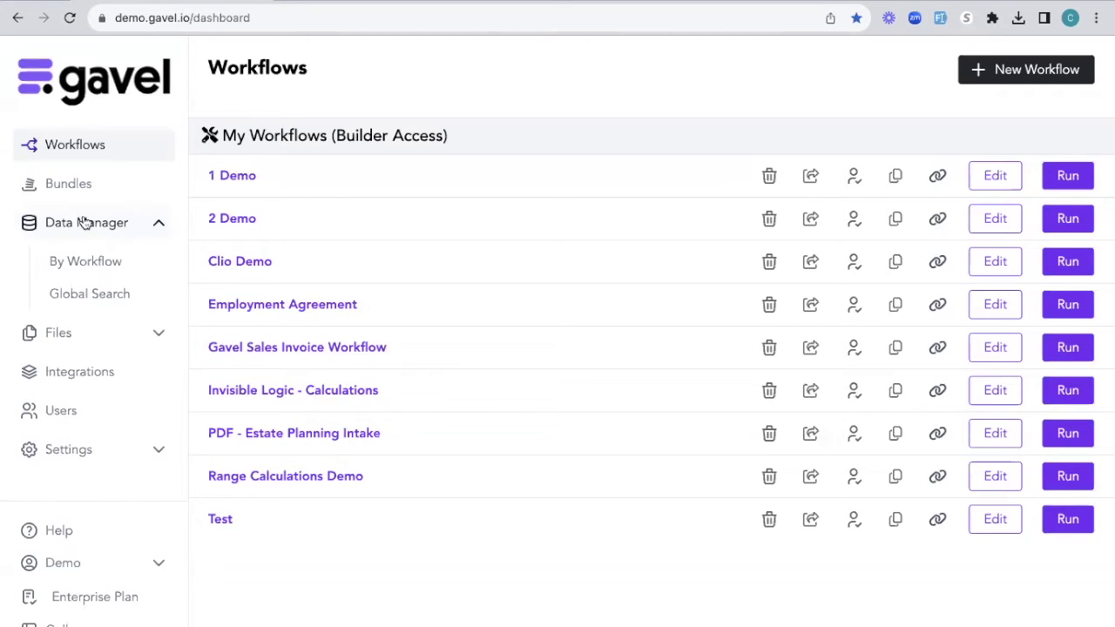
- Load the 1 Demo (70) workflow's records in the By Workflow view
{"action": "left_click", "coordinate": [120, 266]}
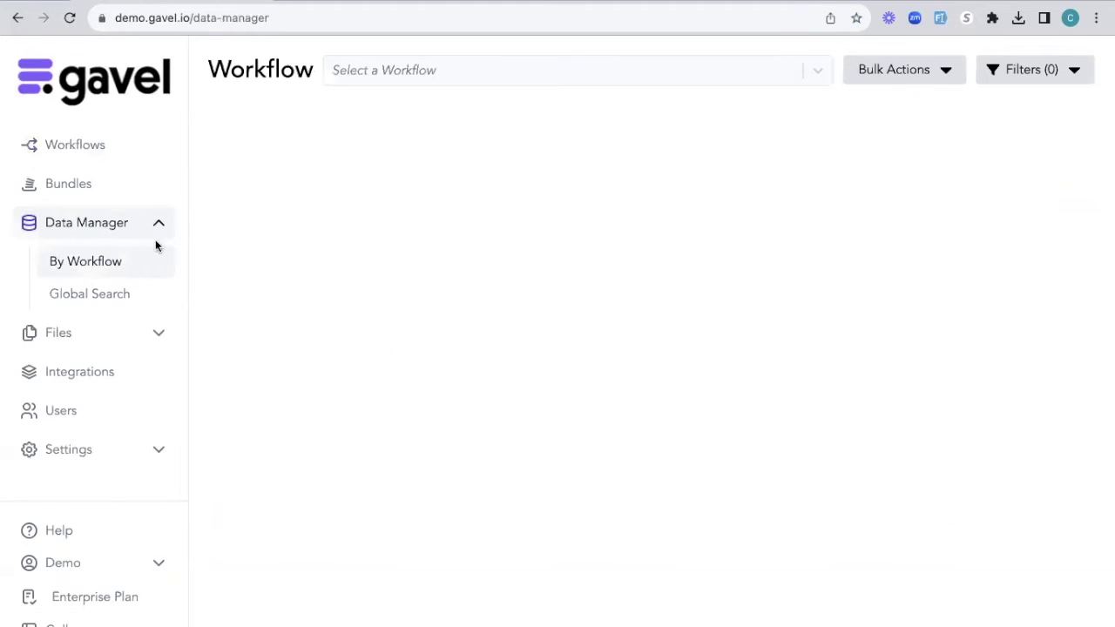
{"action": "left_click", "coordinate": [654, 67]}
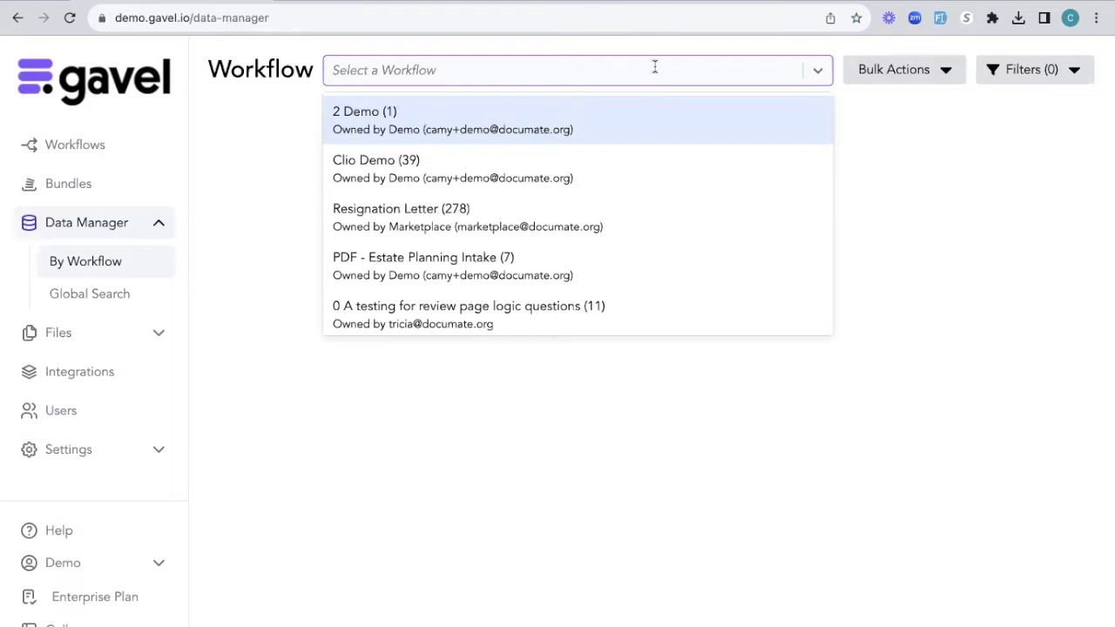
{"action": "type", "text": "1 dem"}
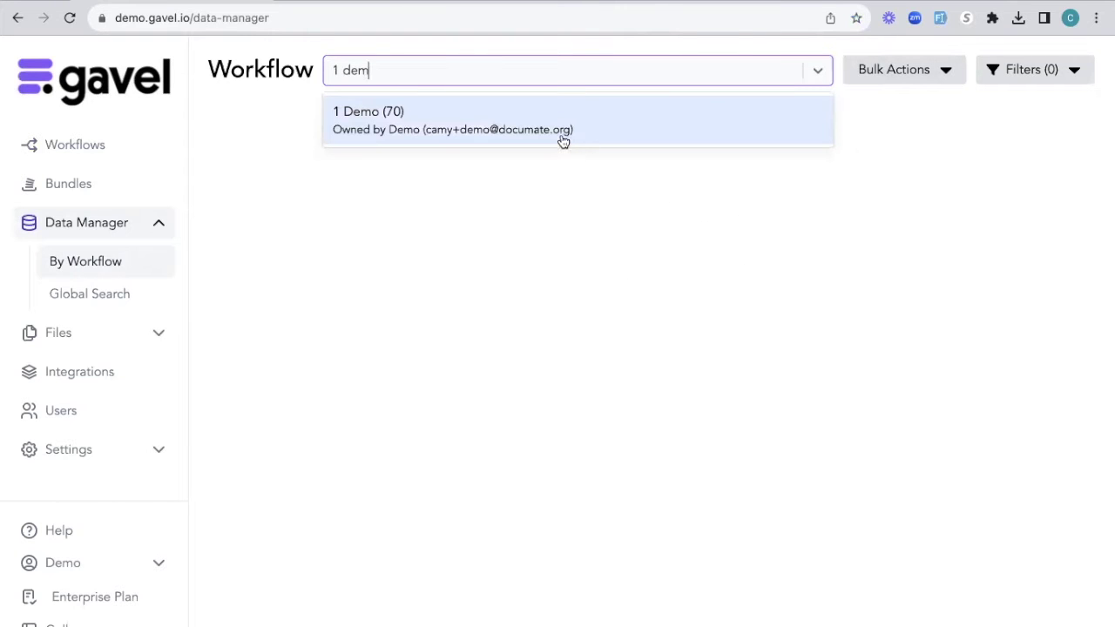
{"action": "left_click", "coordinate": [564, 139]}
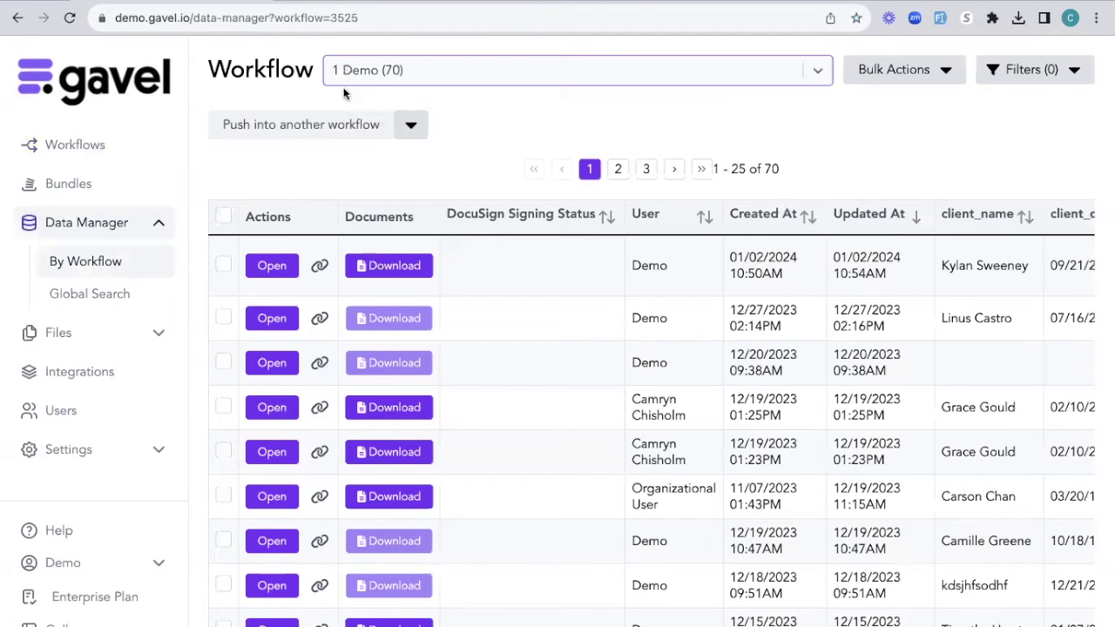
- Run a Global Search for a sample client's name and browse the 392 matching results
{"action": "left_click", "coordinate": [105, 296]}
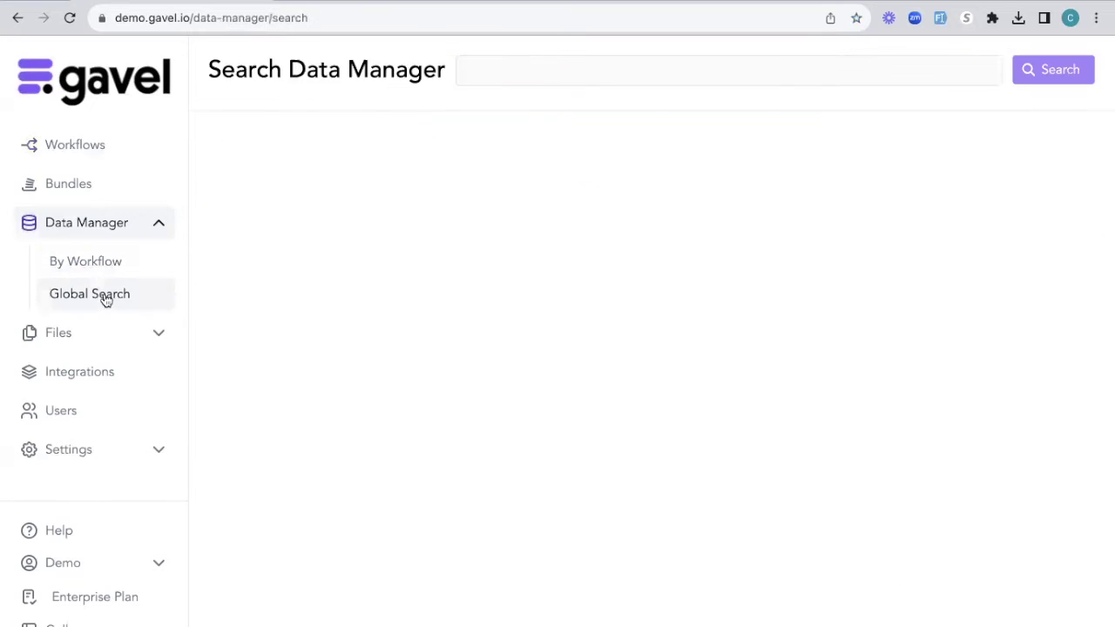
{"action": "left_click", "coordinate": [521, 68]}
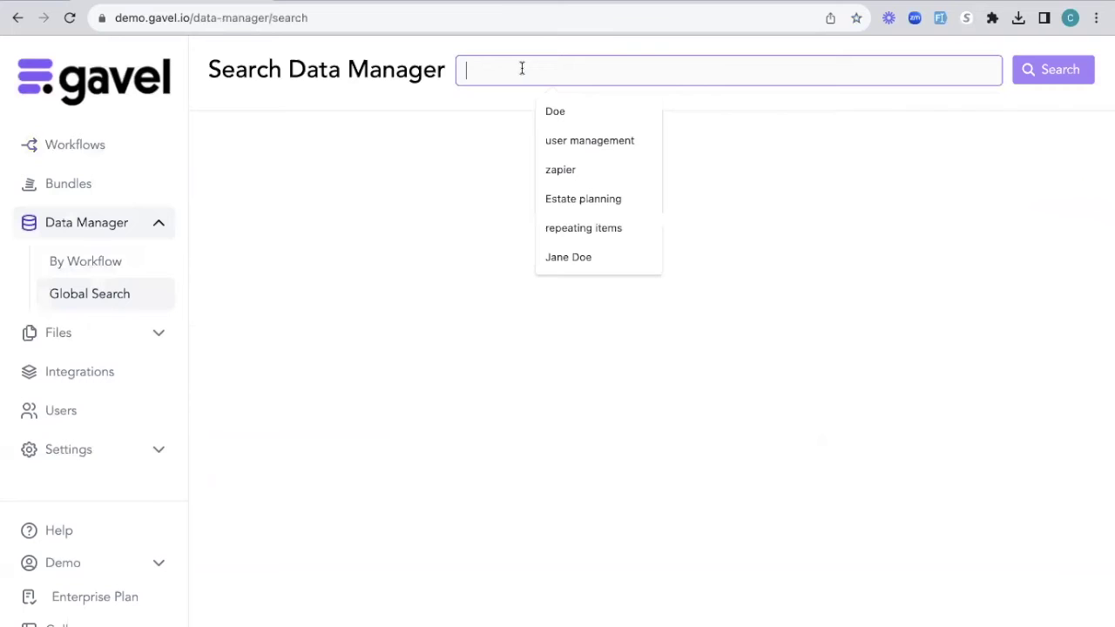
{"action": "type", "text": "Jane Doe"}
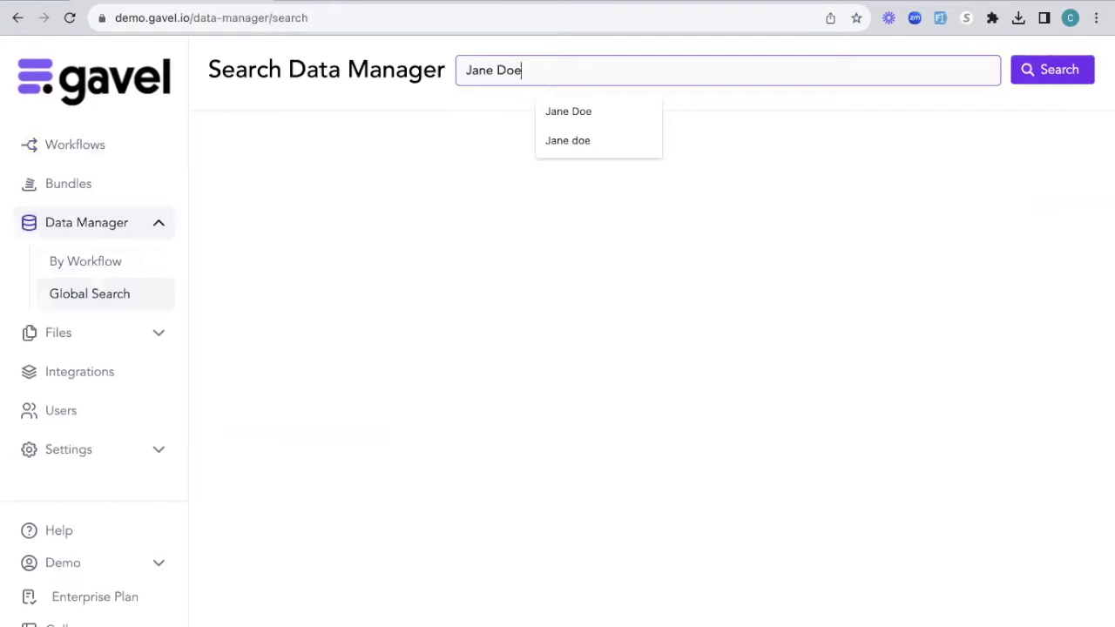
{"action": "key", "text": "Return"}
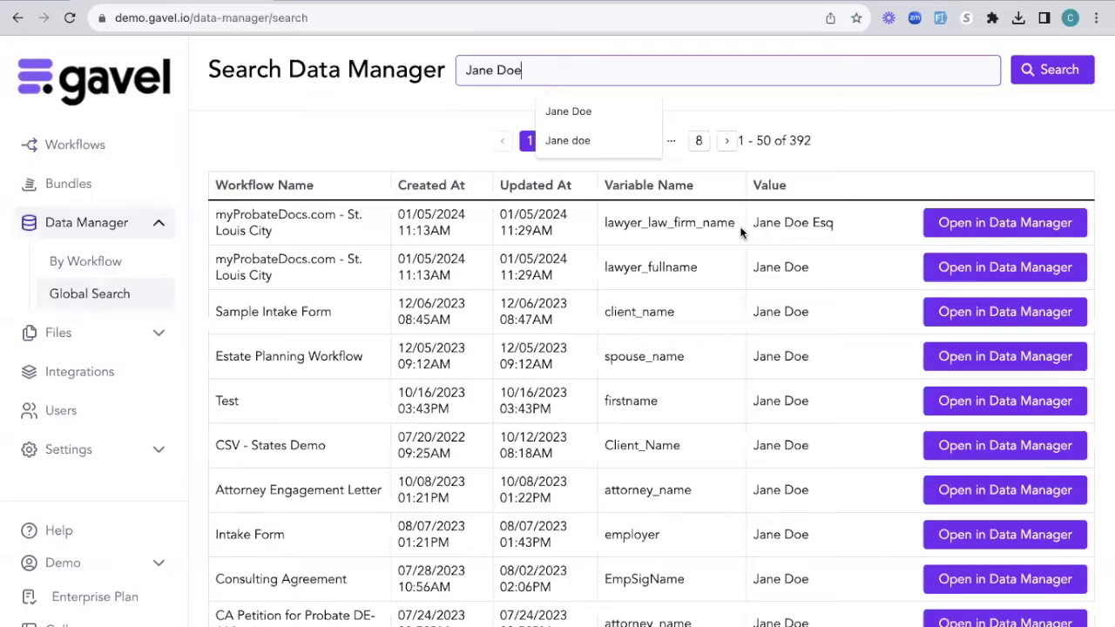
{"action": "scroll", "coordinate": [824, 253], "scroll_direction": "down", "scroll_amount": 1}
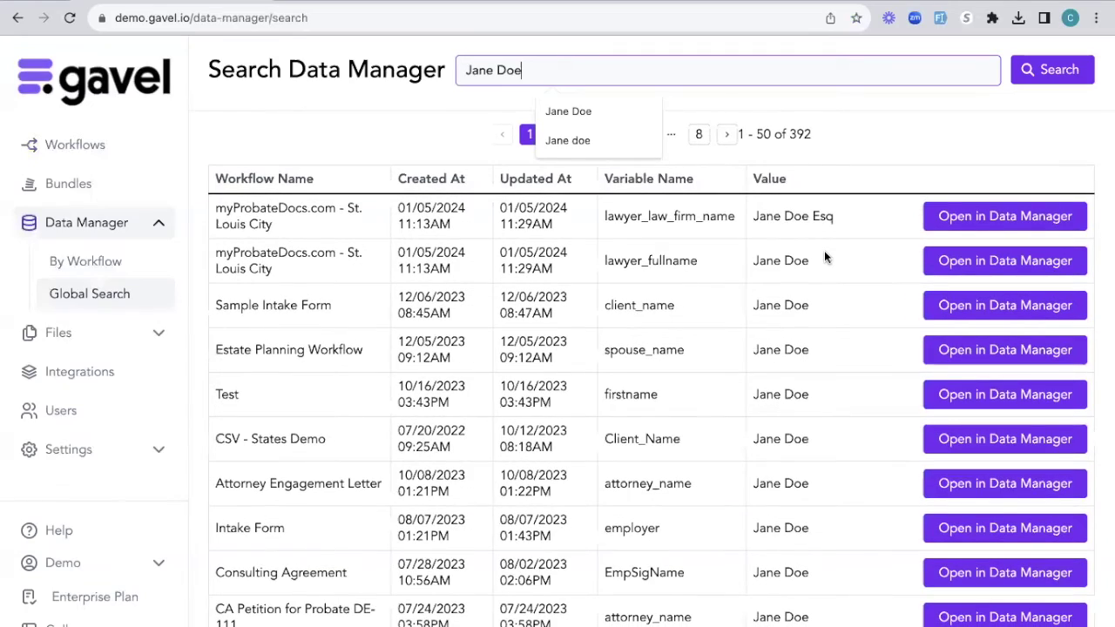
{"action": "scroll", "coordinate": [824, 250], "scroll_direction": "down", "scroll_amount": 5}
{"action": "scroll", "coordinate": [823, 253], "scroll_direction": "down", "scroll_amount": 18}
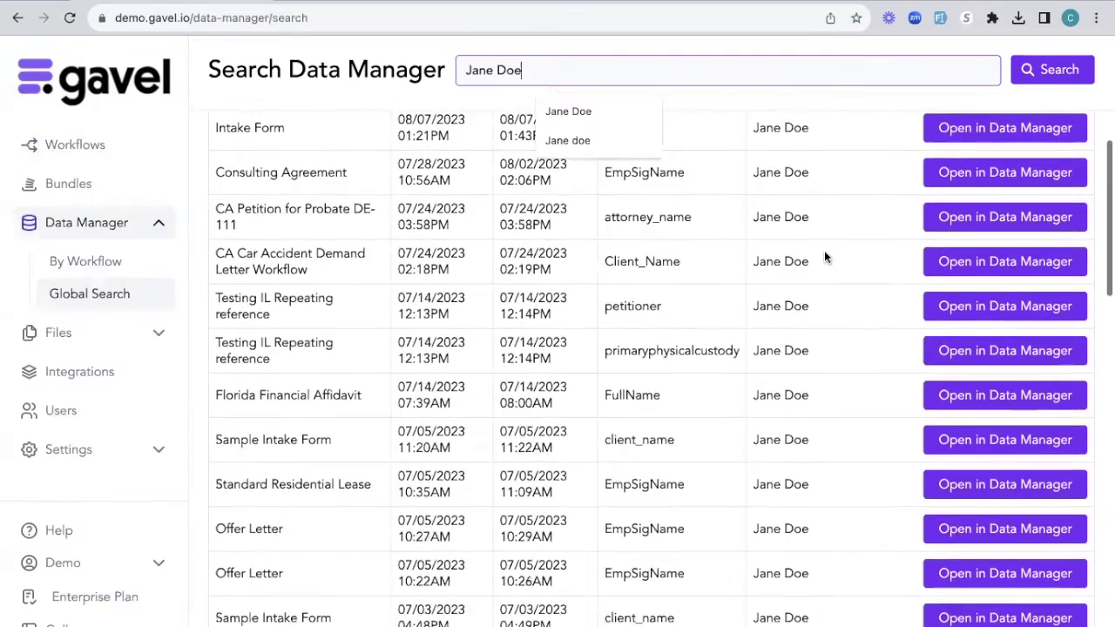
{"action": "scroll", "coordinate": [824, 250], "scroll_direction": "down", "scroll_amount": 5}
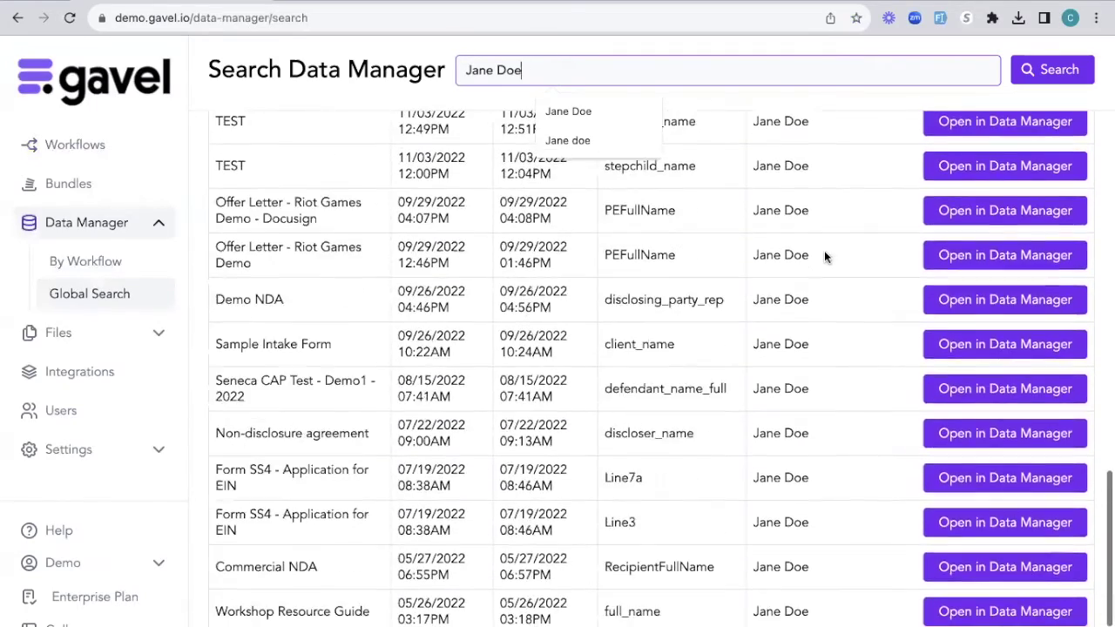
{"action": "scroll", "coordinate": [823, 250], "scroll_direction": "up", "scroll_amount": 20}
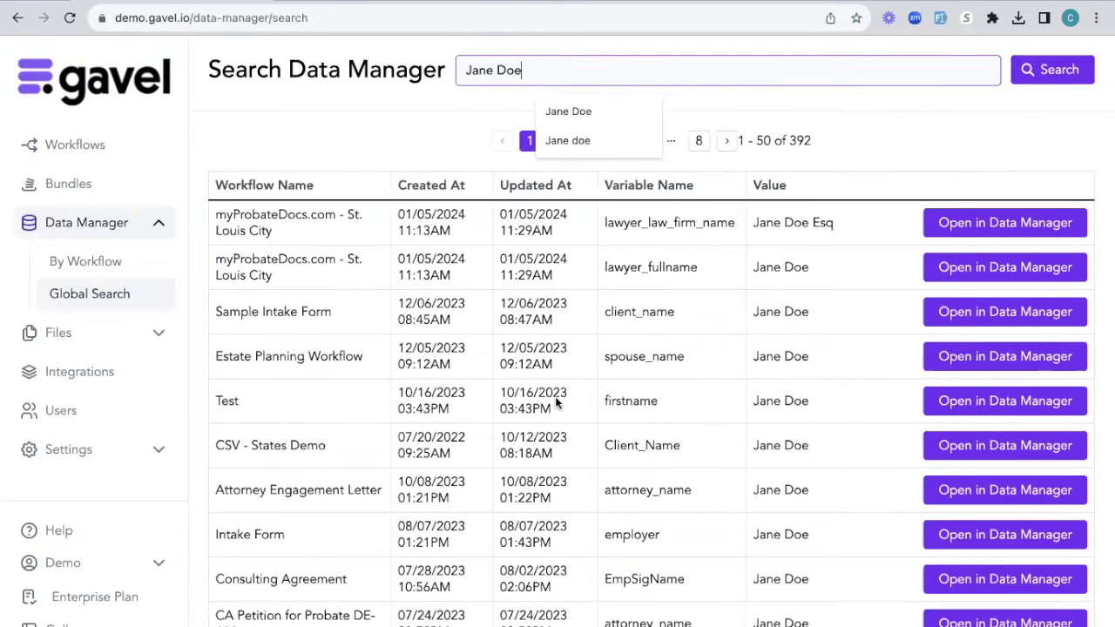
{"action": "triple_click", "coordinate": [330, 231]}
{"action": "left_click", "coordinate": [270, 142]}
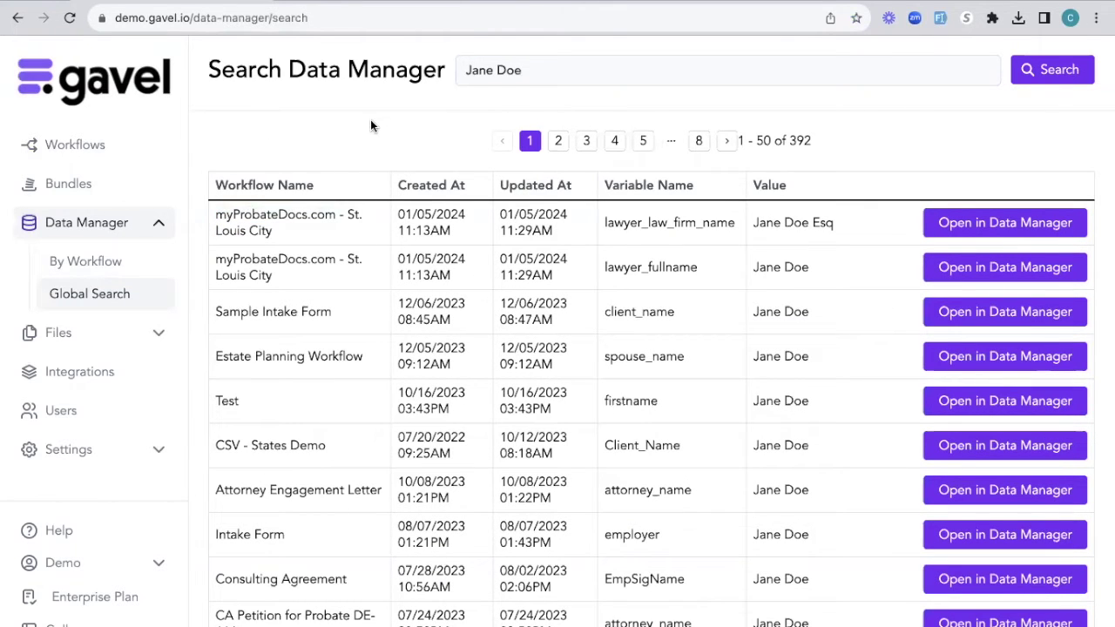
- Return to By Workflow and reload the 1 Demo (70) records table
{"action": "left_click", "coordinate": [85, 261]}
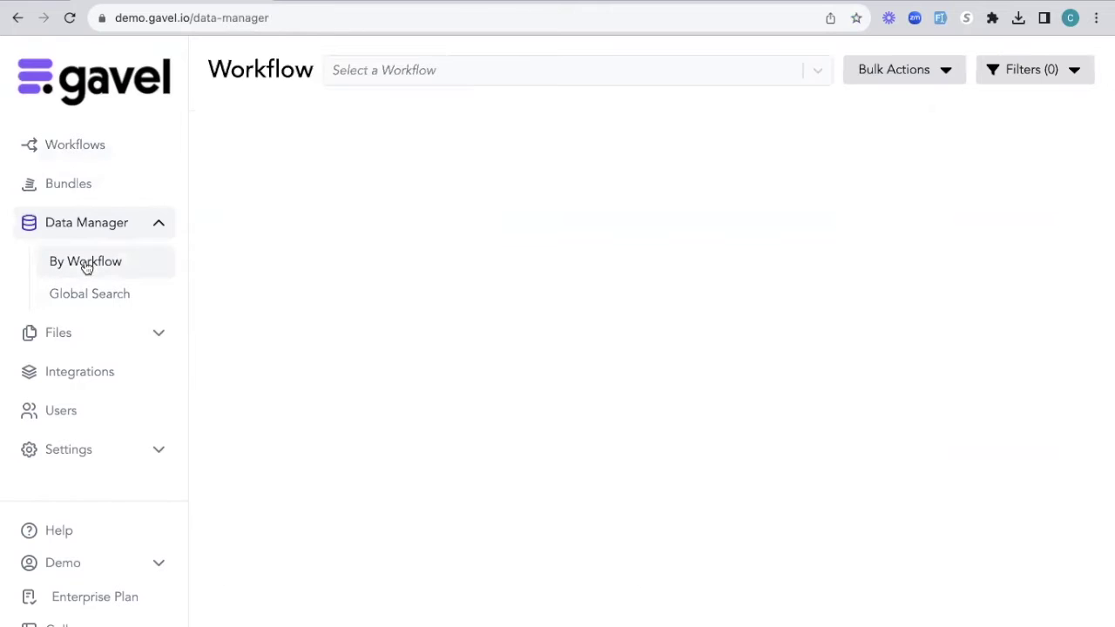
{"action": "left_click", "coordinate": [456, 70]}
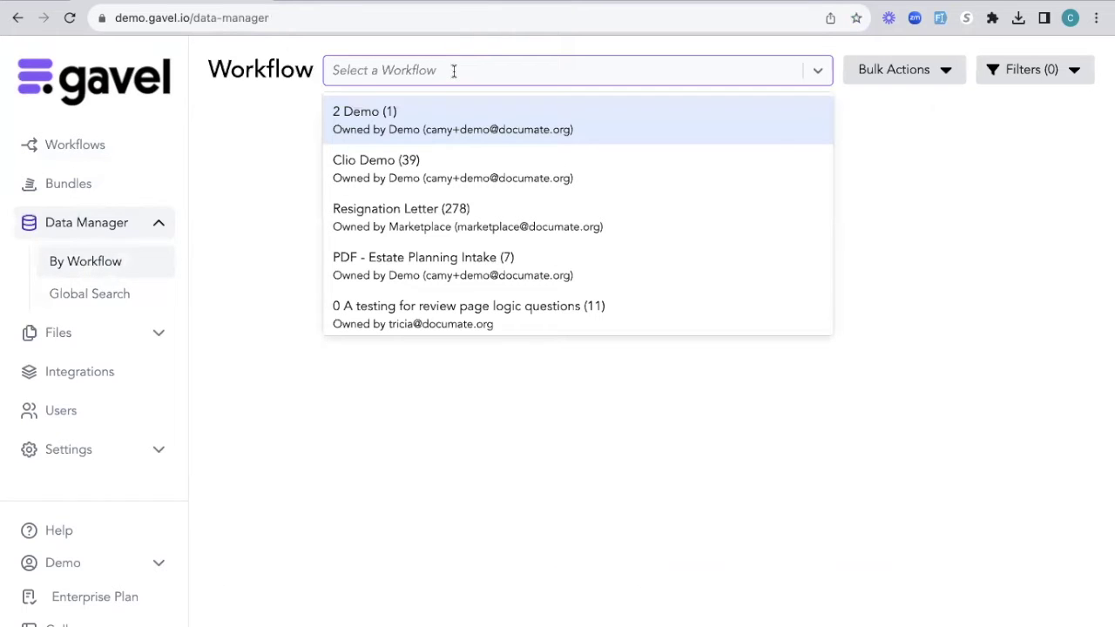
{"action": "type", "text": "1"}
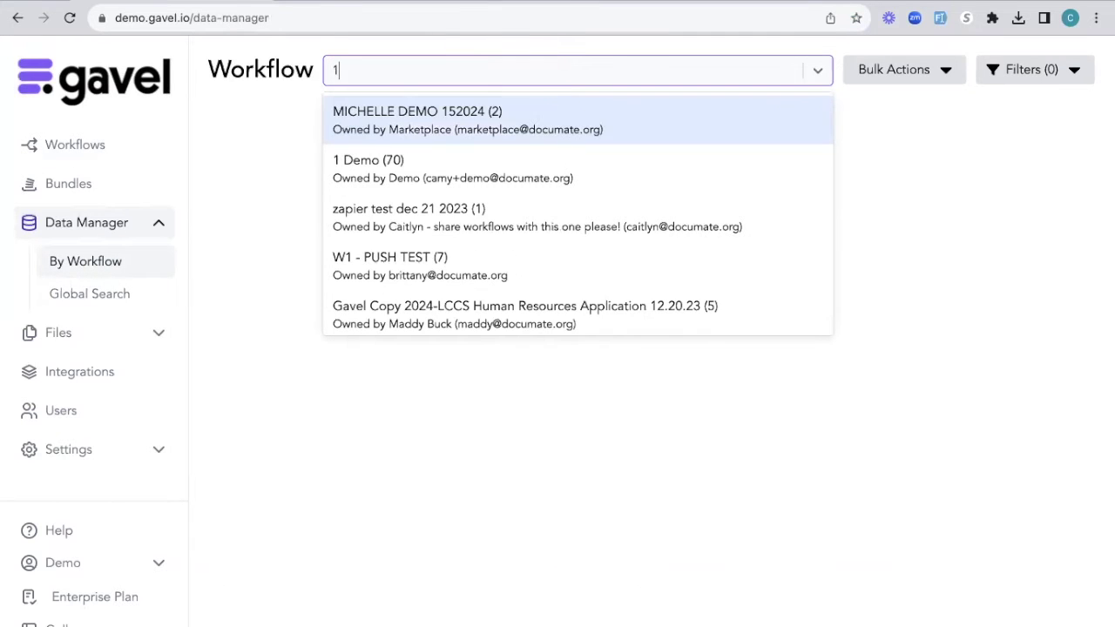
{"action": "type", "text": " demo"}
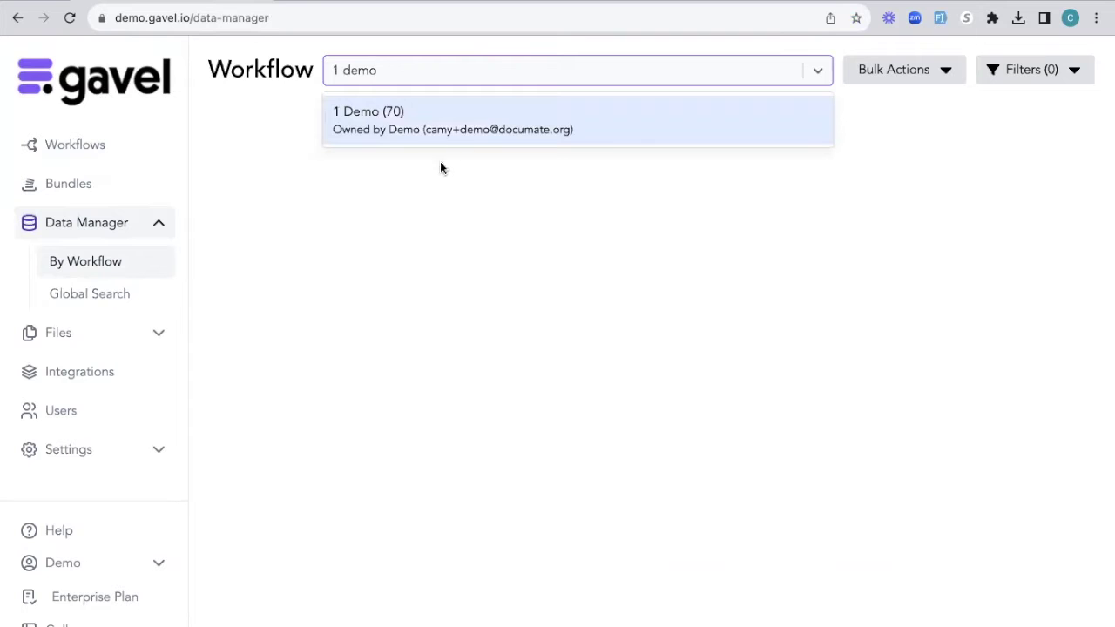
{"action": "left_click", "coordinate": [475, 111]}
{"action": "scroll", "coordinate": [479, 406], "scroll_direction": "down", "scroll_amount": 1}
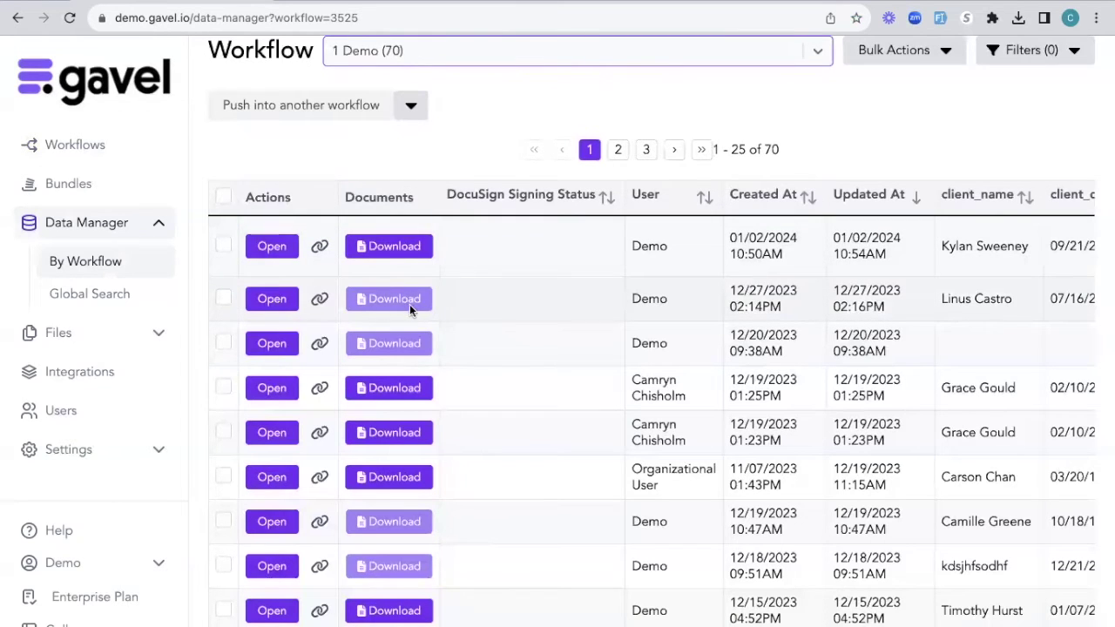
- Open the second 1 Demo session and continue past Client Information to the child's-name page
{"action": "left_click", "coordinate": [274, 299]}
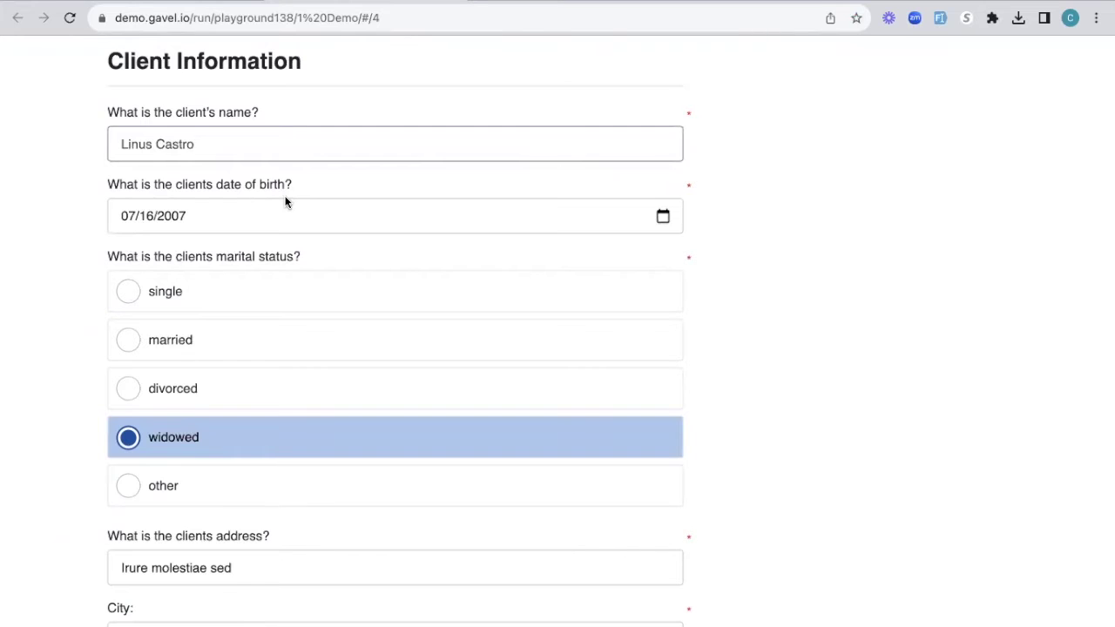
{"action": "scroll", "coordinate": [285, 202], "scroll_direction": "down", "scroll_amount": 15}
{"action": "left_click", "coordinate": [272, 522]}
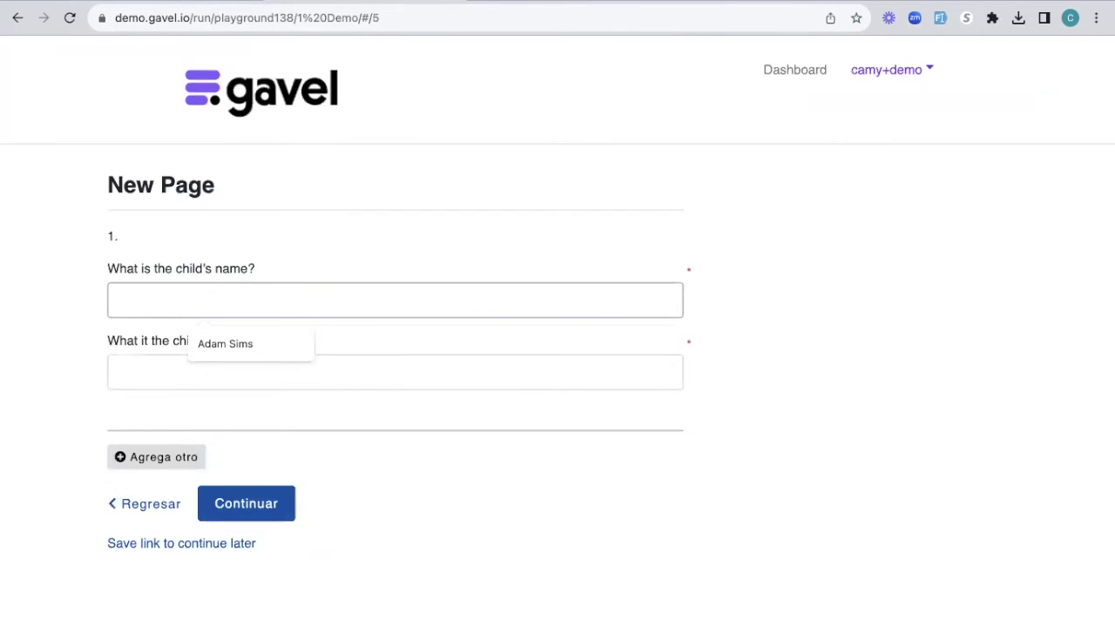
- Back in the Data Manager table, copy row 2's continuation link
{"action": "left_click", "coordinate": [96, 0]}
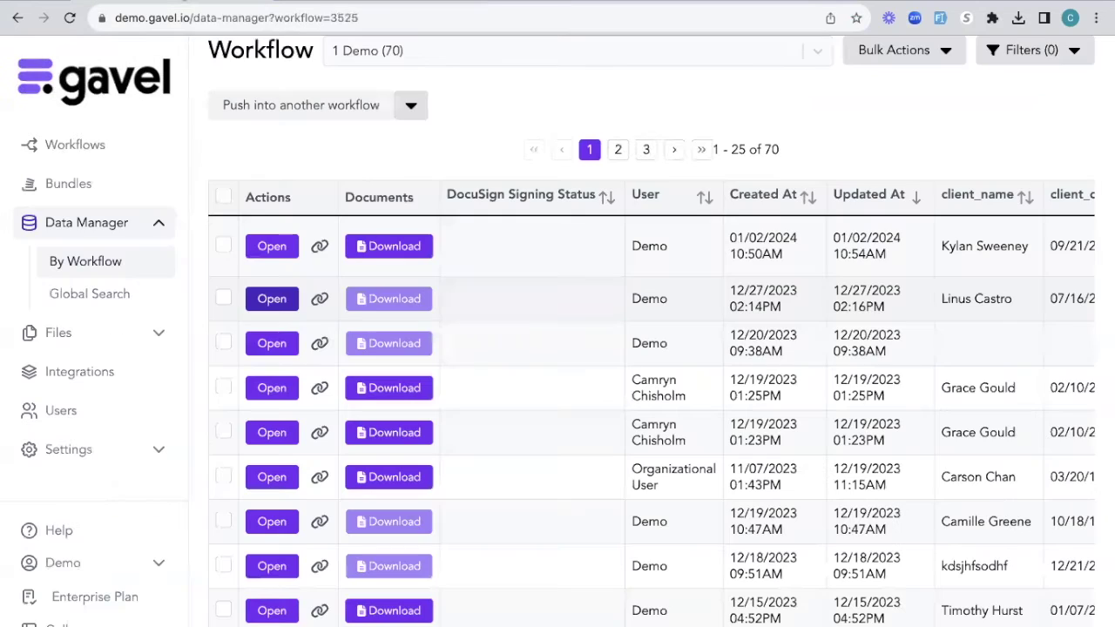
{"action": "scroll", "coordinate": [418, 386], "scroll_direction": "down", "scroll_amount": 1}
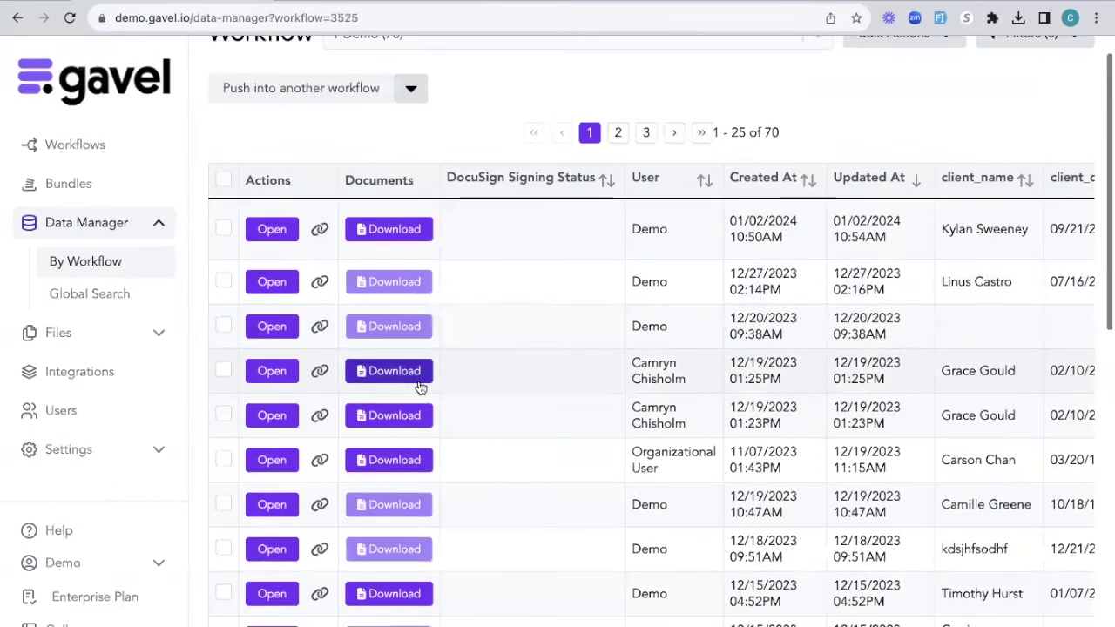
{"action": "left_click", "coordinate": [319, 282]}
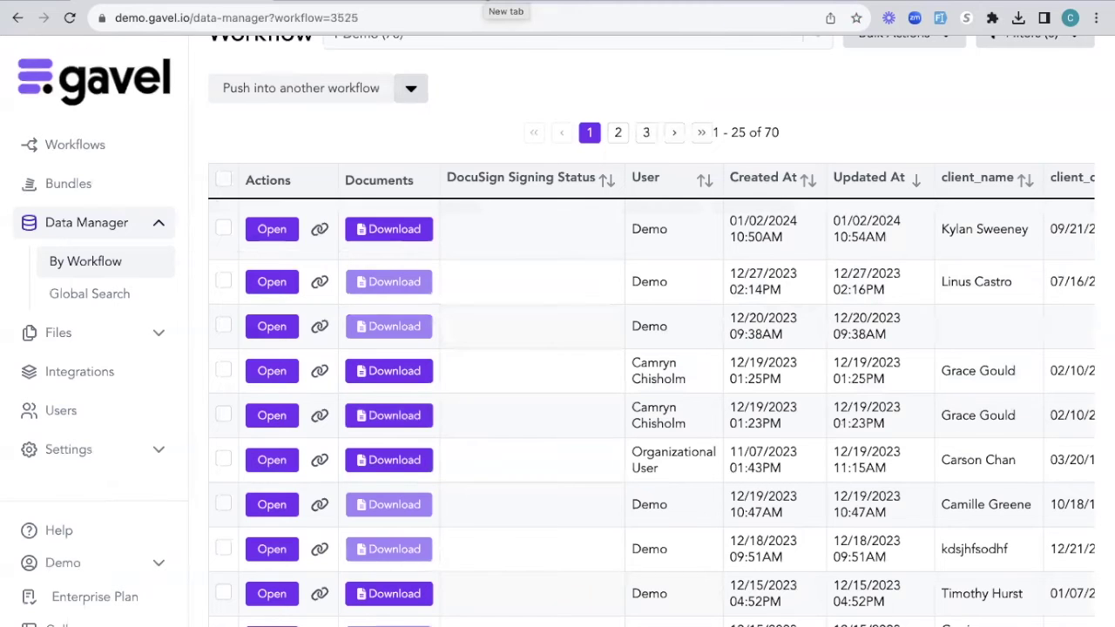
- Reopen the saved session from the copied link in a new tab, revisit Client Information, then return
{"action": "key", "text": "ctrl+t"}
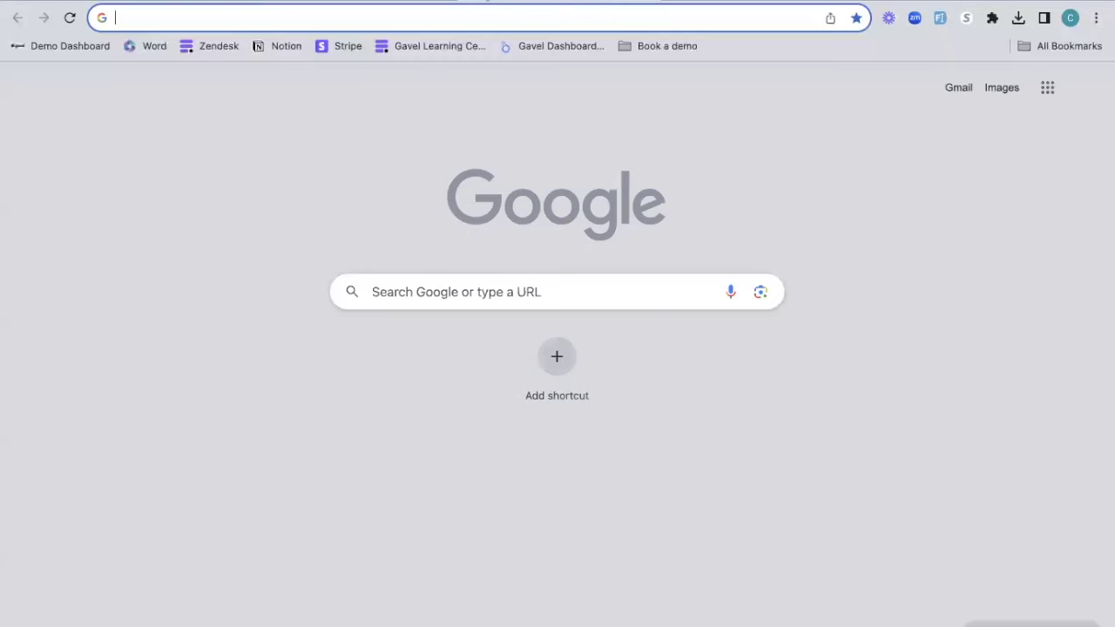
{"action": "key", "text": "ctrl+v"}
{"action": "key", "text": "Return"}
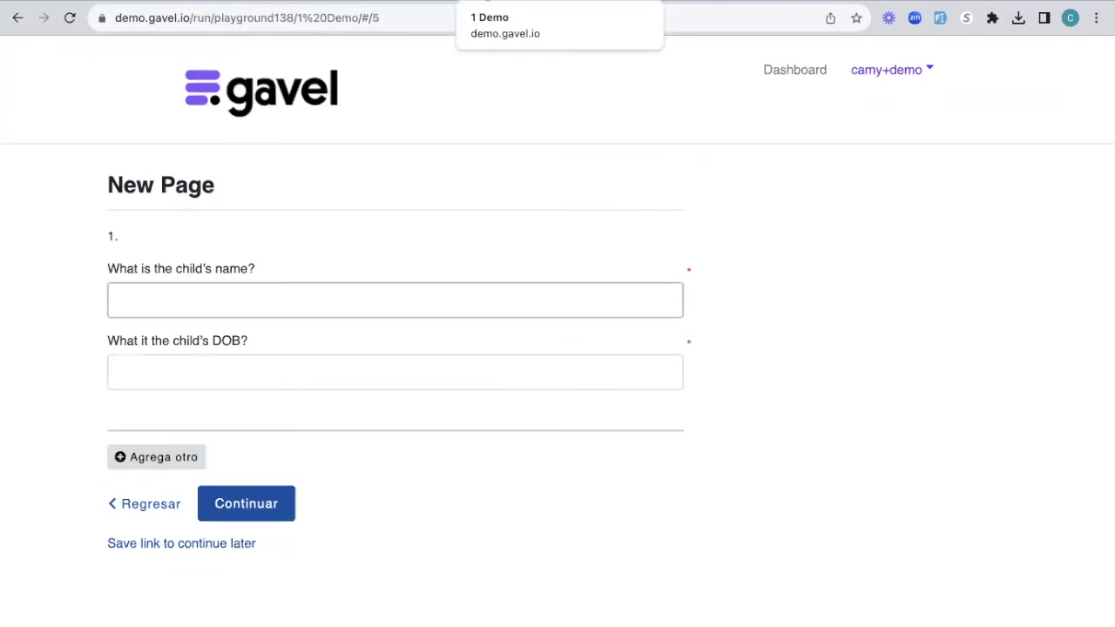
{"action": "left_click", "coordinate": [170, 507]}
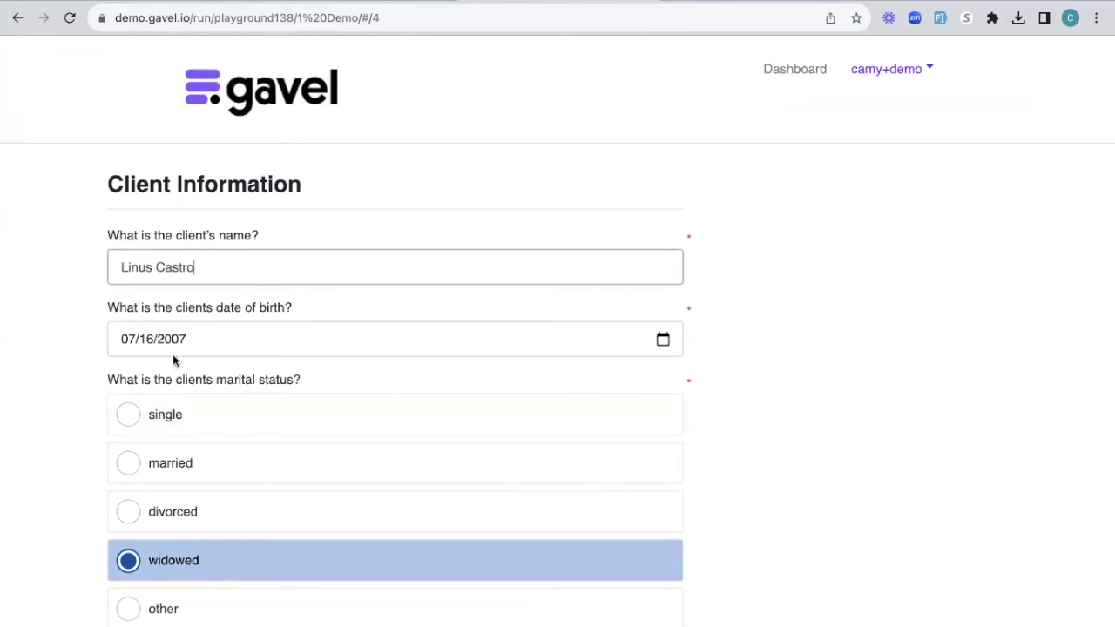
{"action": "left_click", "coordinate": [289, 277]}
{"action": "key", "text": "Return"}
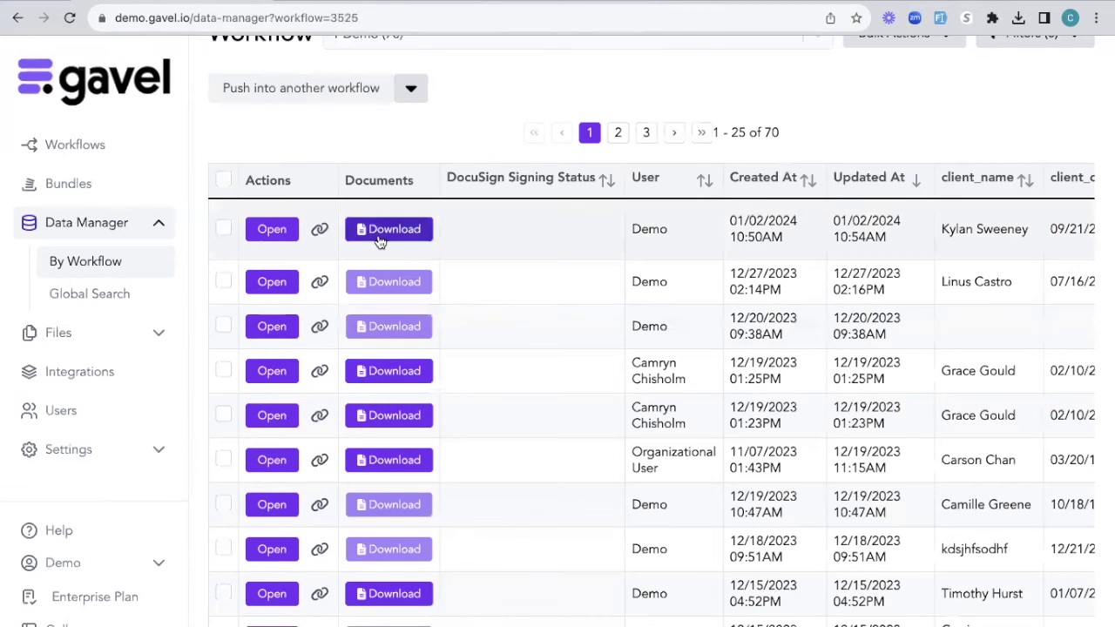
- Download the newest session's documents and scan its variable columns such as client_name and marital_status
{"action": "scroll", "coordinate": [378, 241], "scroll_direction": "up", "scroll_amount": 1}
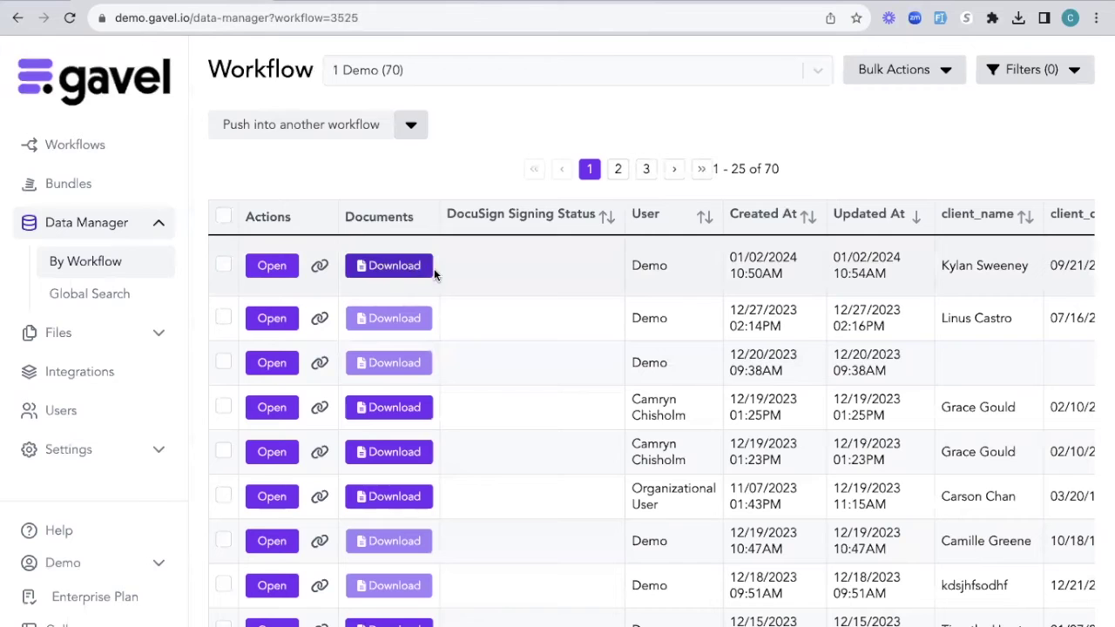
{"action": "left_click", "coordinate": [386, 272]}
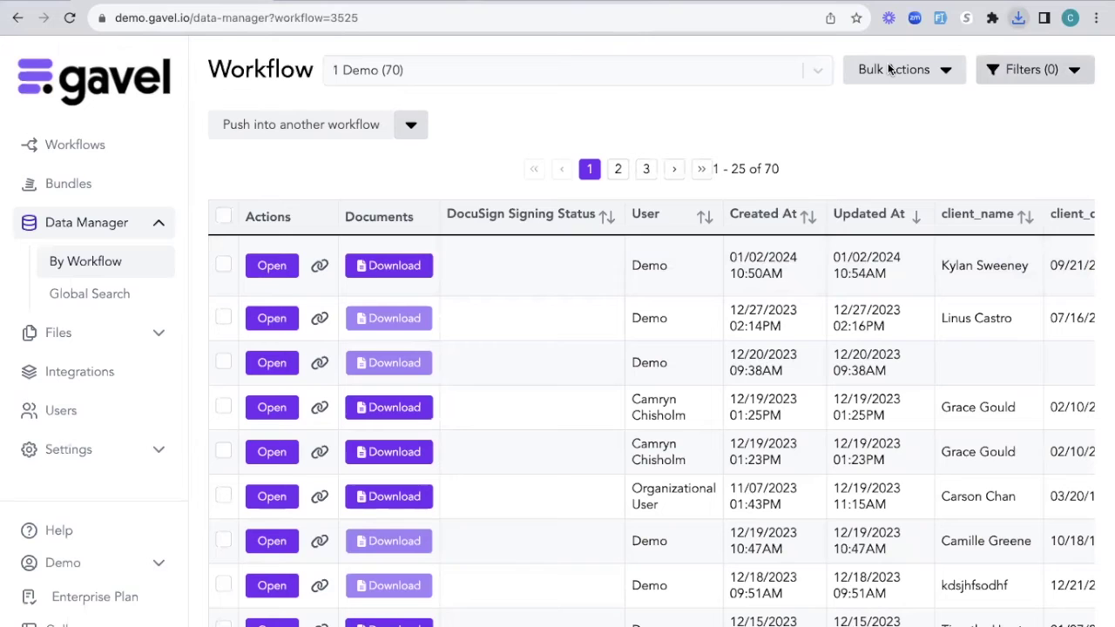
{"action": "scroll", "coordinate": [759, 282], "scroll_direction": "right", "scroll_amount": 3}
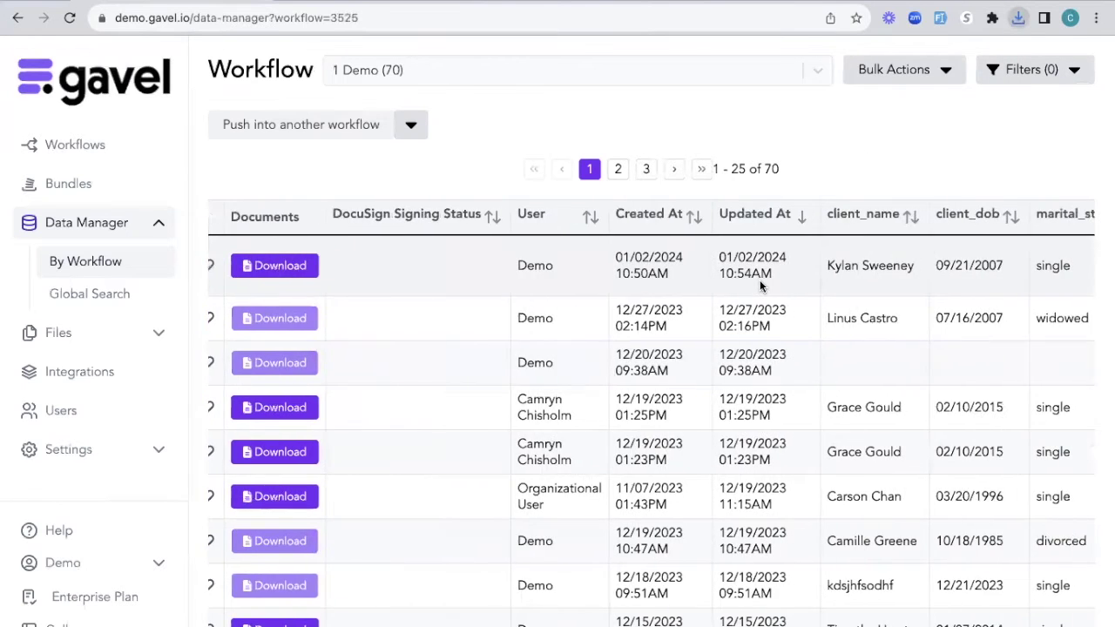
{"action": "scroll", "coordinate": [759, 285], "scroll_direction": "right", "scroll_amount": 5}
{"action": "scroll", "coordinate": [498, 299], "scroll_direction": "left", "scroll_amount": 2}
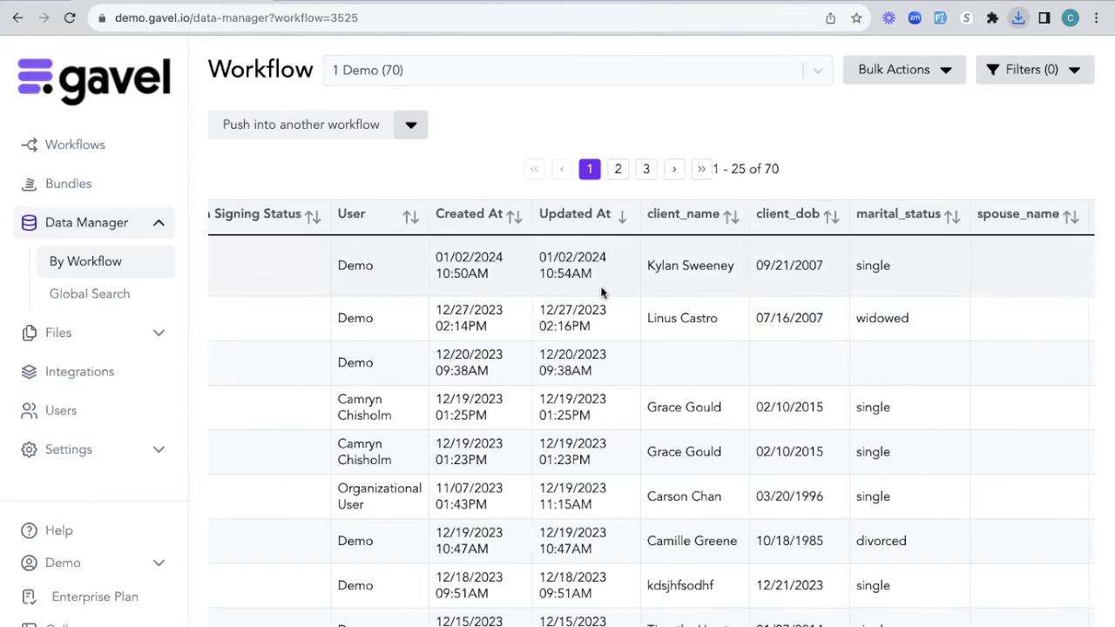
{"action": "scroll", "coordinate": [599, 285], "scroll_direction": "right", "scroll_amount": 4}
{"action": "scroll", "coordinate": [599, 286], "scroll_direction": "right", "scroll_amount": 4}
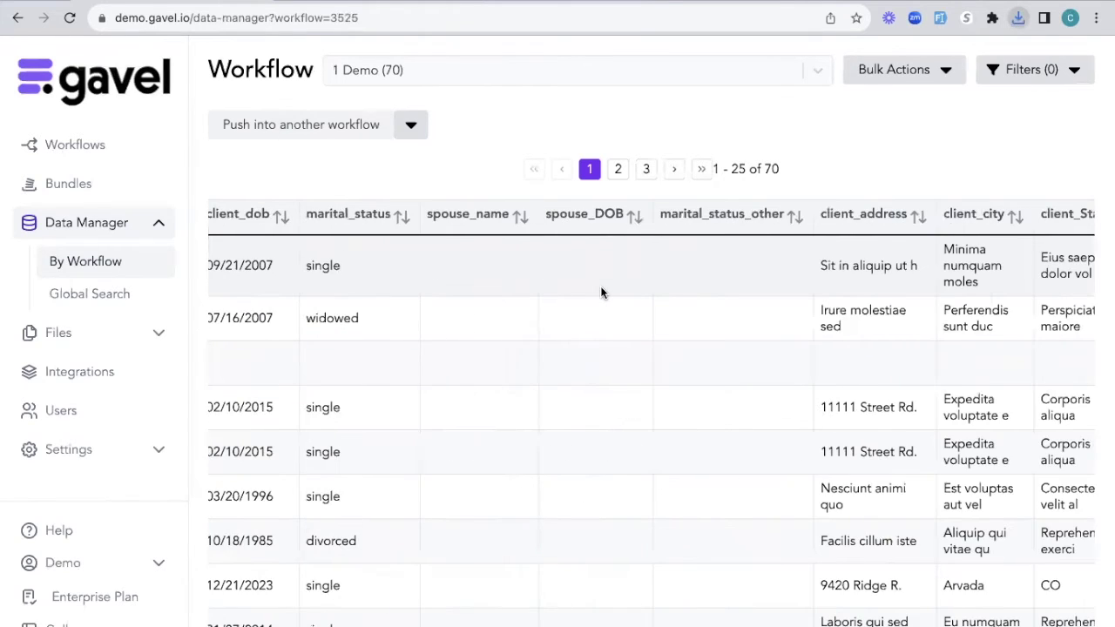
{"action": "scroll", "coordinate": [600, 286], "scroll_direction": "right", "scroll_amount": 1}
{"action": "scroll", "coordinate": [600, 286], "scroll_direction": "left", "scroll_amount": 10}
{"action": "scroll", "coordinate": [599, 286], "scroll_direction": "left", "scroll_amount": 2}
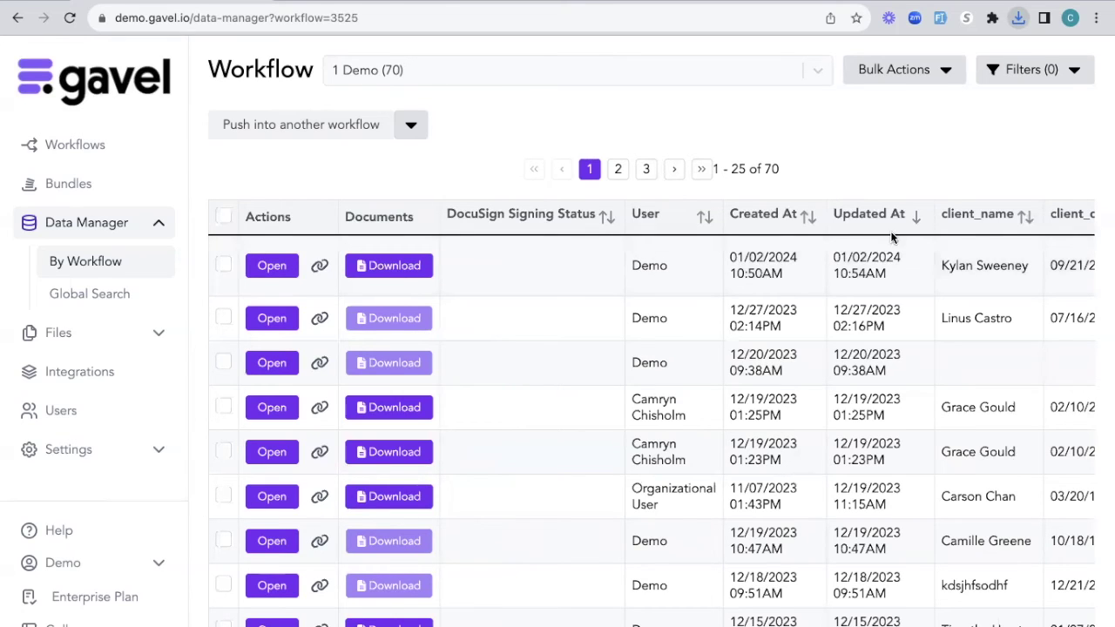
- Select the newest session's row and push it into the 2 Demo workflow
{"action": "left_click_drag", "start_coordinate": [941, 215], "coordinate": [1026, 223]}
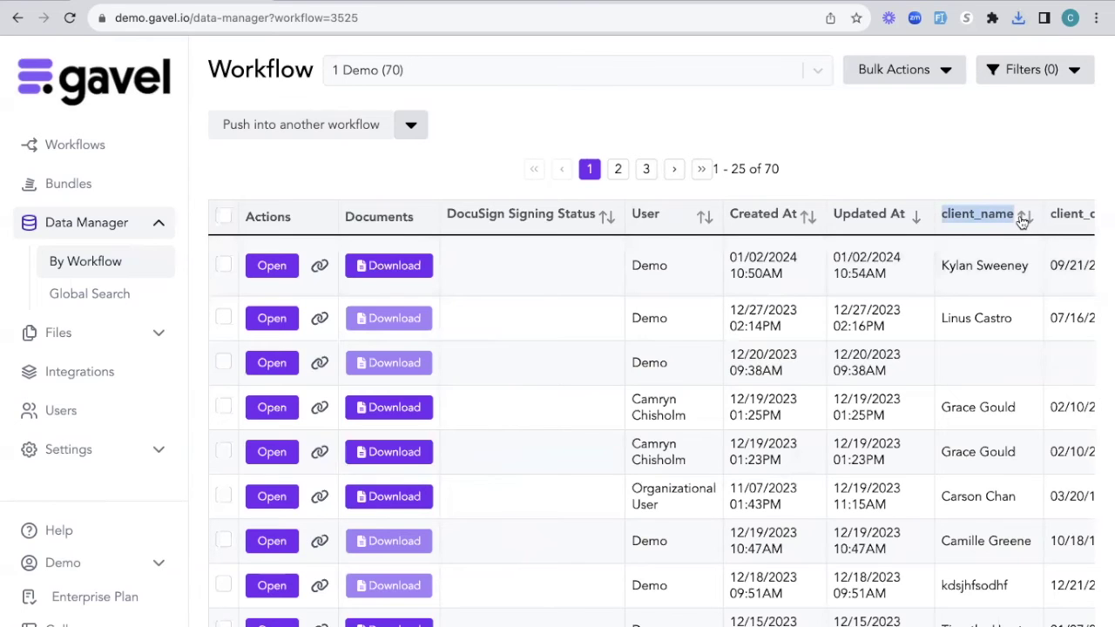
{"action": "left_click", "coordinate": [223, 266]}
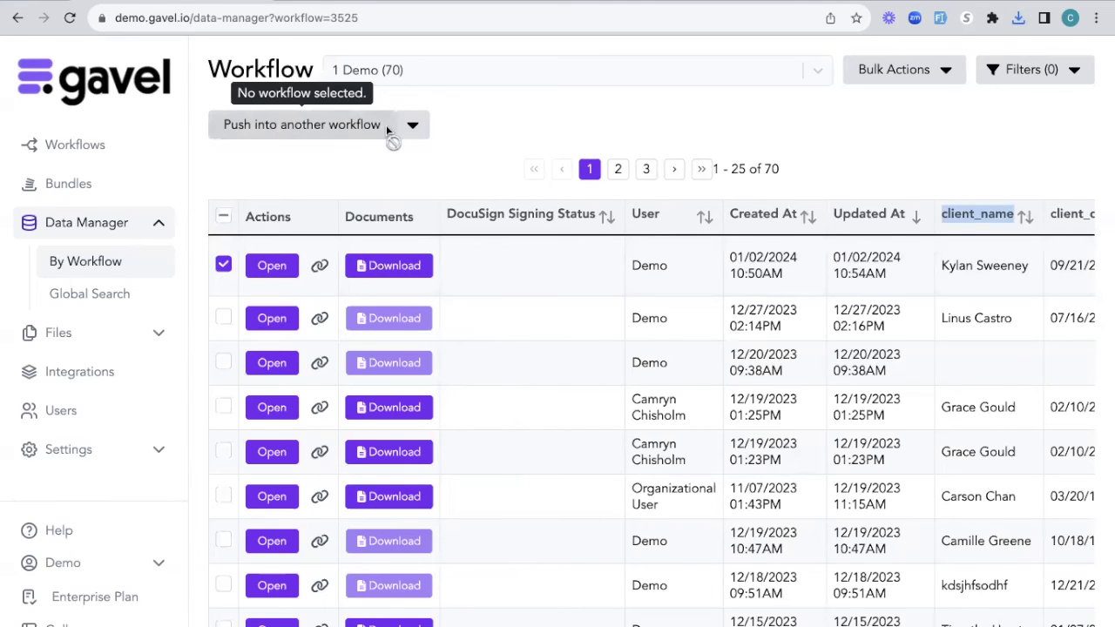
{"action": "left_click", "coordinate": [414, 128]}
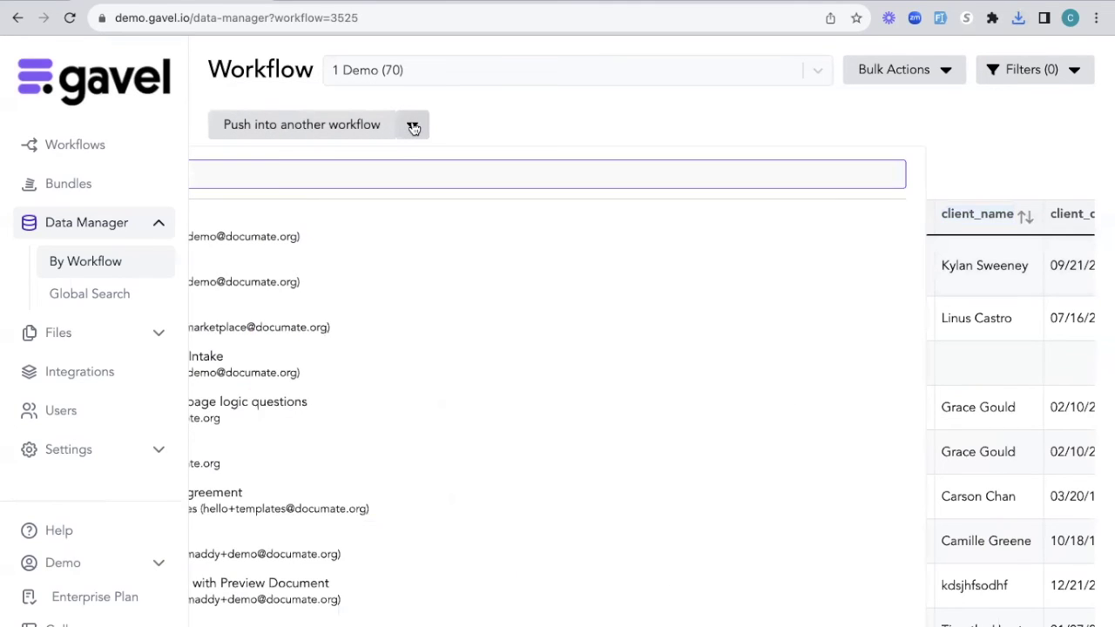
{"action": "type", "text": "2 de"}
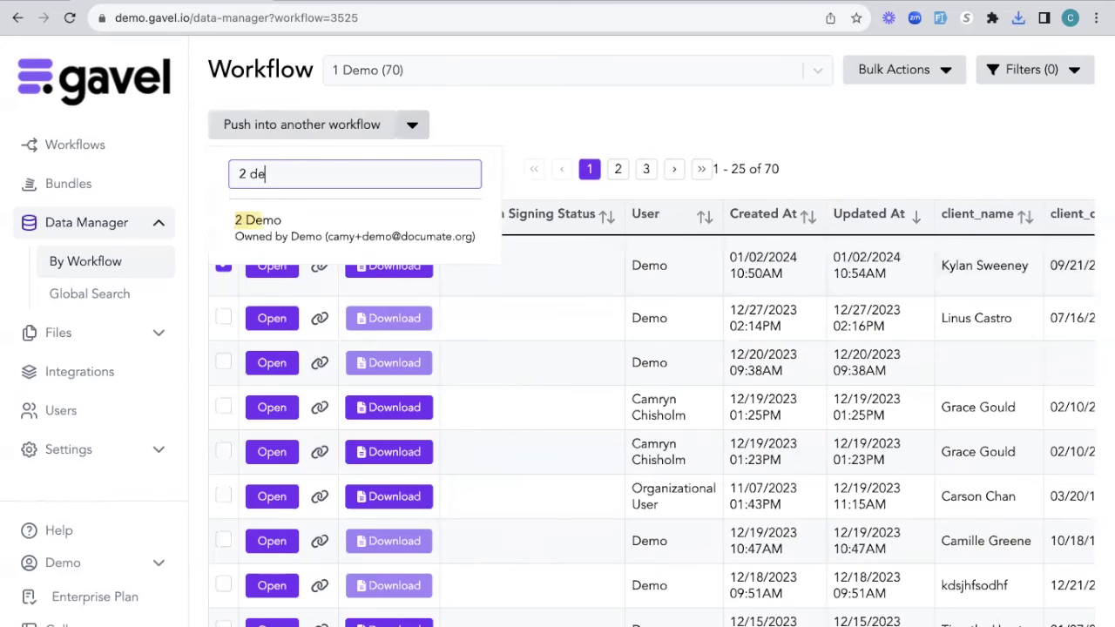
{"action": "left_click", "coordinate": [414, 242]}
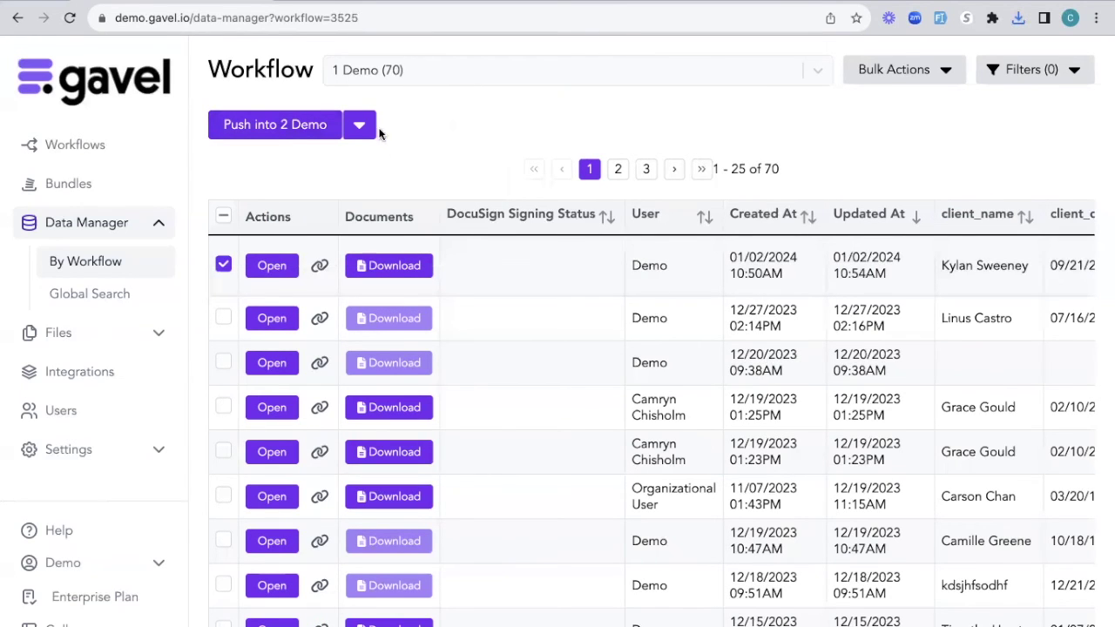
{"action": "left_click", "coordinate": [303, 132]}
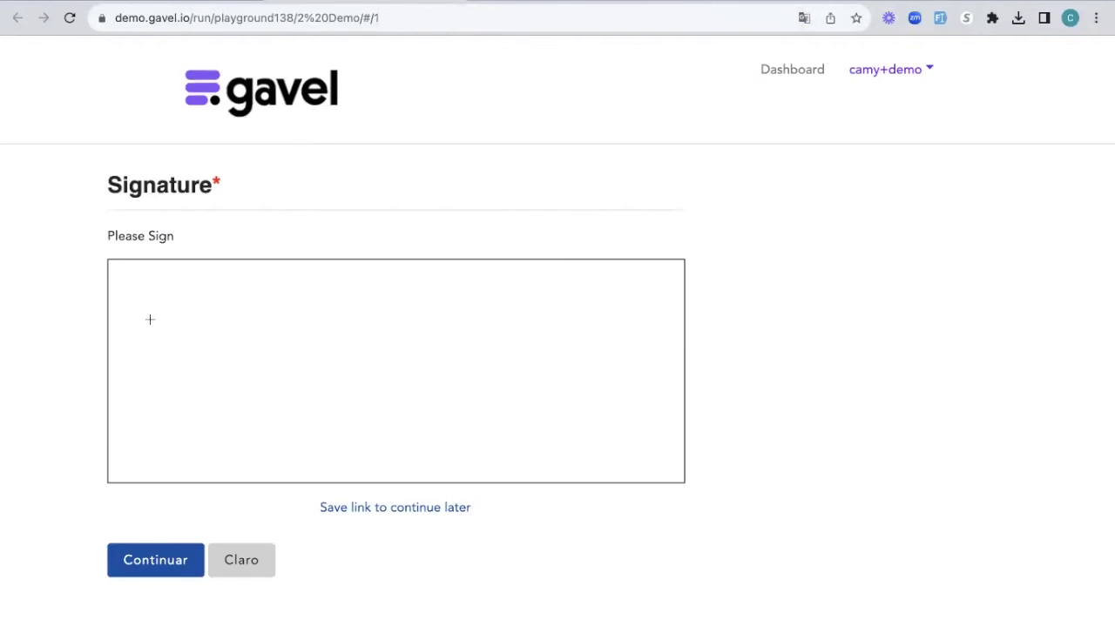
- Draw a signature, check the carried-over answers, reach the documents page, and return to the review
{"action": "mouse_move", "coordinate": [150, 319]}
{"action": "left_mouse_down"}
{"action": "mouse_move", "coordinate": [239, 423]}
{"action": "mouse_move", "coordinate": [618, 326]}
{"action": "mouse_move", "coordinate": [678, 324]}
{"action": "left_mouse_up"}
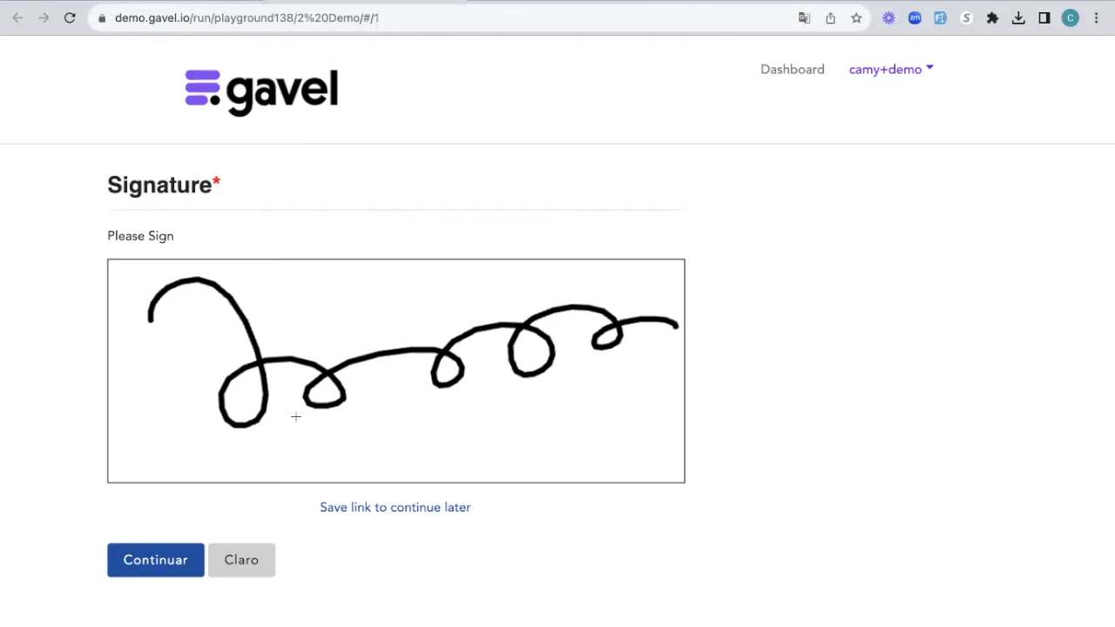
{"action": "left_click", "coordinate": [193, 567]}
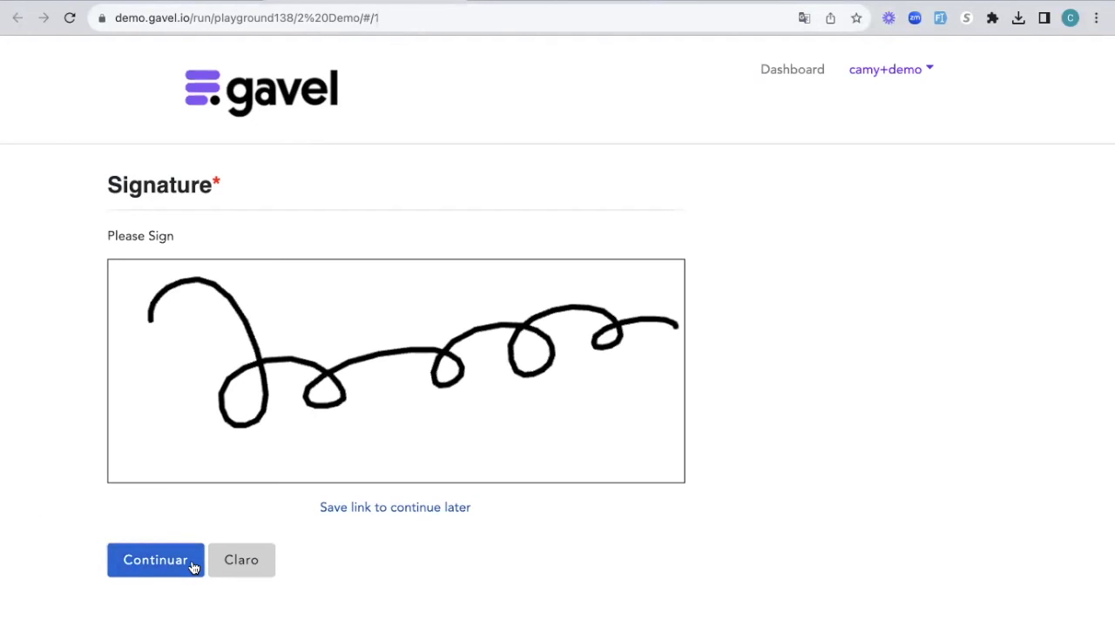
{"action": "scroll", "coordinate": [191, 565], "scroll_direction": "down", "scroll_amount": 2}
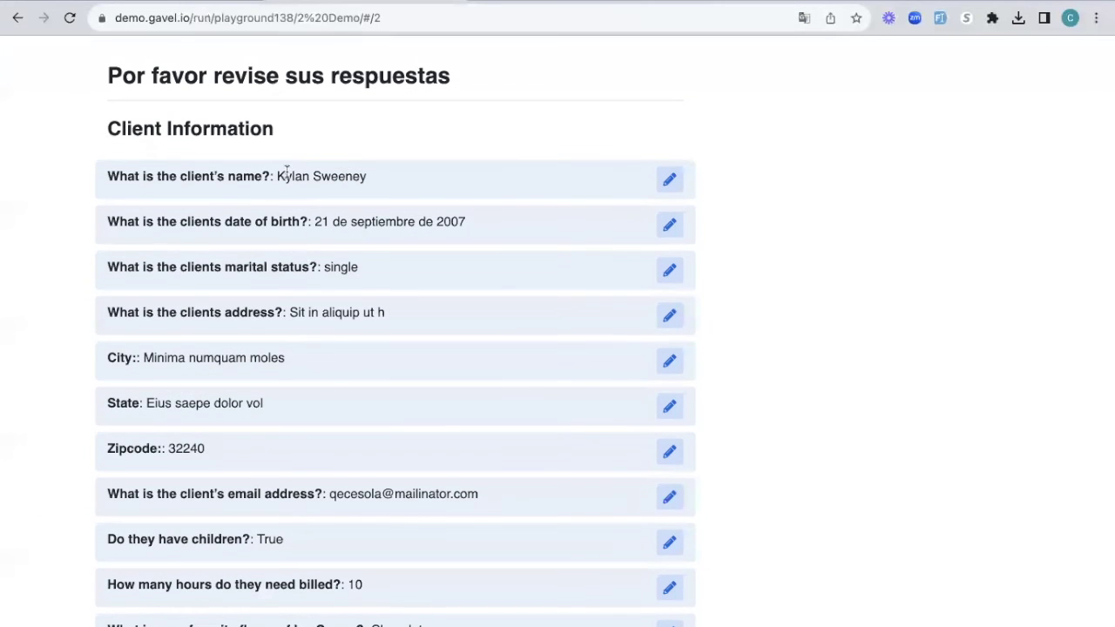
{"action": "left_click_drag", "start_coordinate": [286, 172], "coordinate": [319, 491]}
{"action": "left_click", "coordinate": [307, 297]}
{"action": "scroll", "coordinate": [307, 296], "scroll_direction": "down", "scroll_amount": 3}
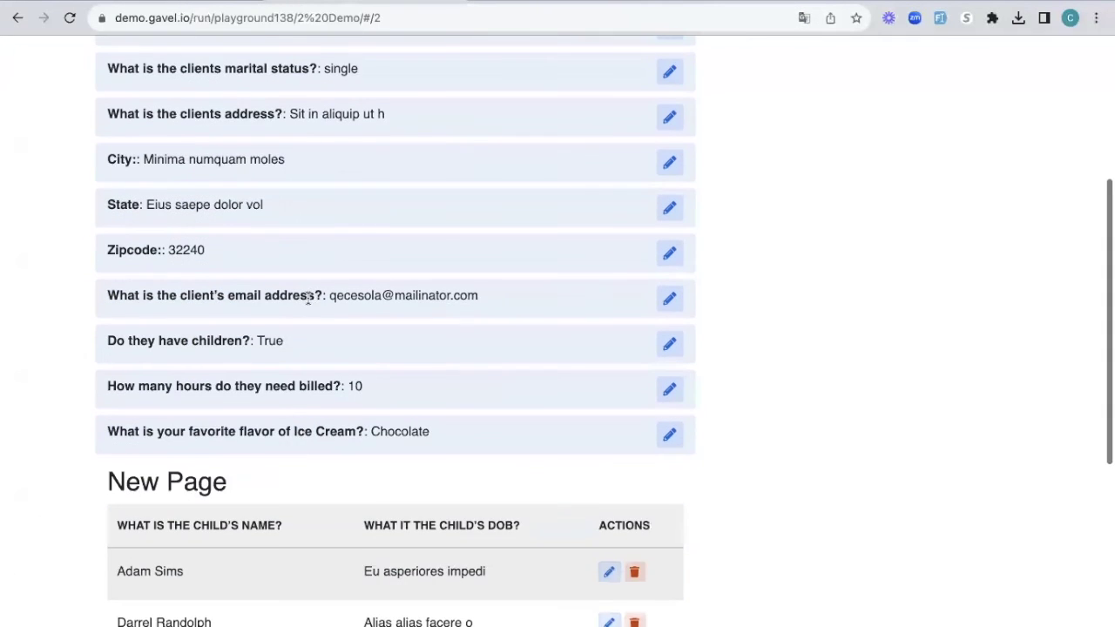
{"action": "scroll", "coordinate": [345, 449], "scroll_direction": "down", "scroll_amount": 5}
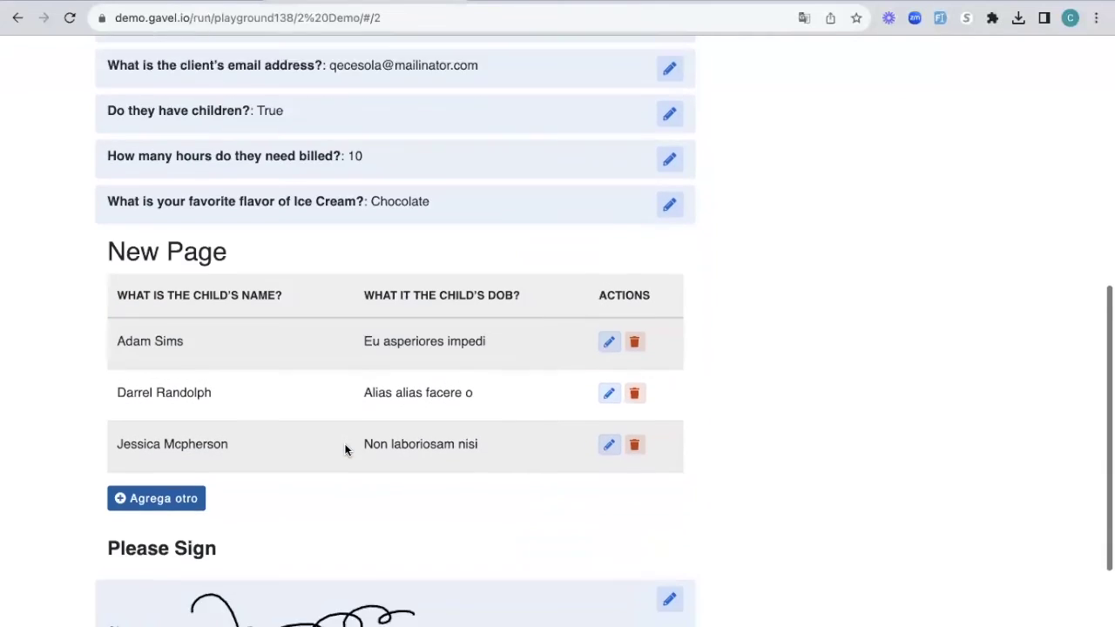
{"action": "scroll", "coordinate": [345, 449], "scroll_direction": "down", "scroll_amount": 4}
{"action": "left_click", "coordinate": [164, 540]}
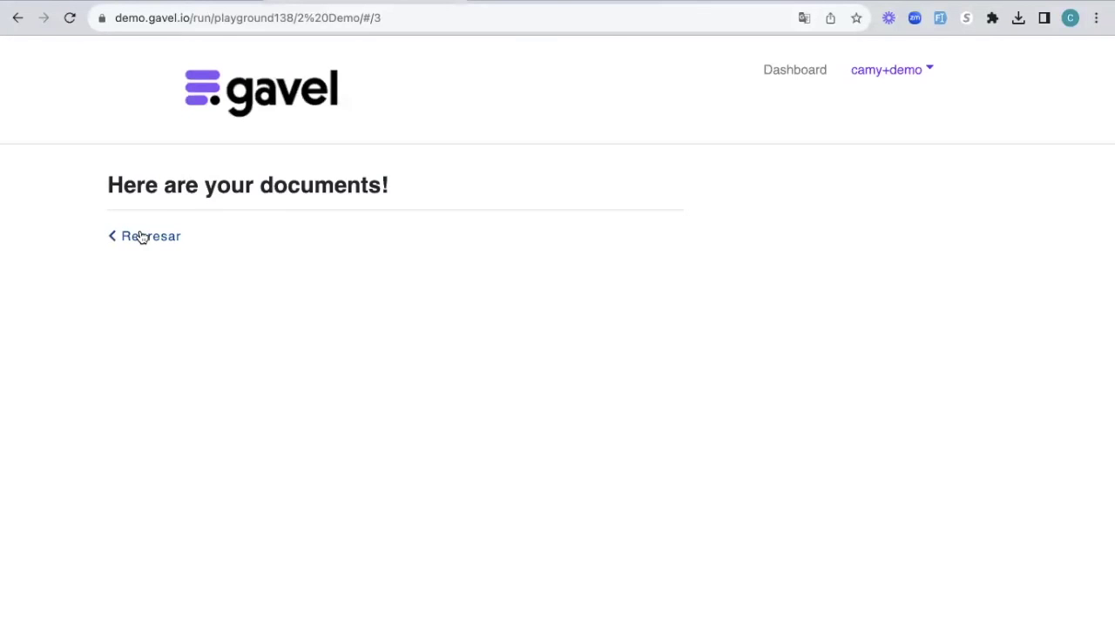
{"action": "left_click", "coordinate": [139, 236]}
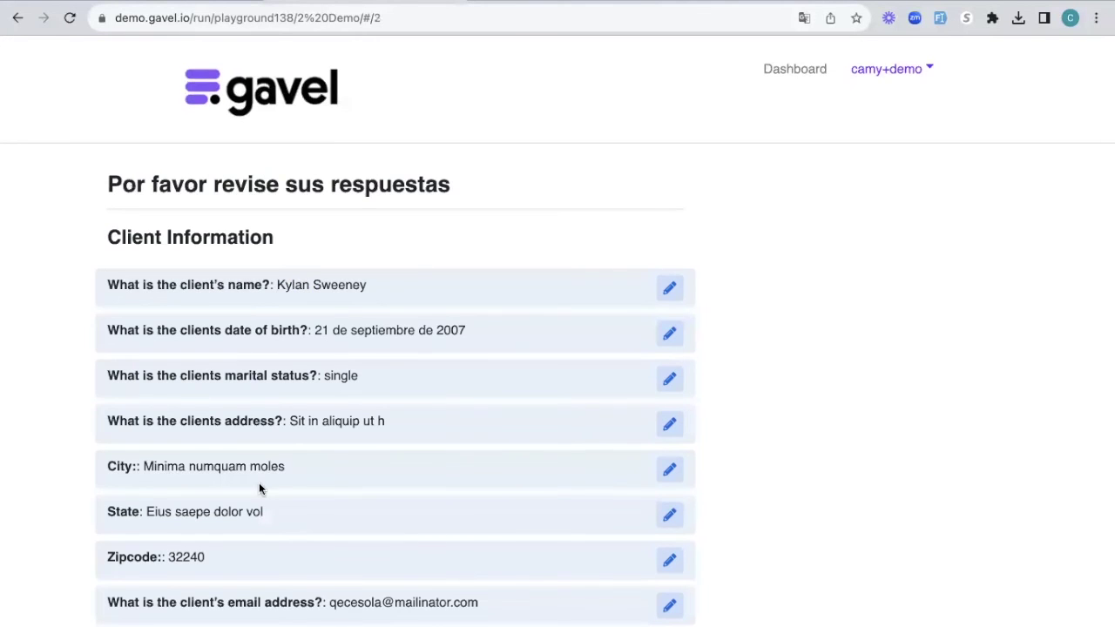
- Return to the 1 Demo workflow's Data Manager table showing its 70 records
{"action": "scroll", "coordinate": [258, 485], "scroll_direction": "down", "scroll_amount": 5}
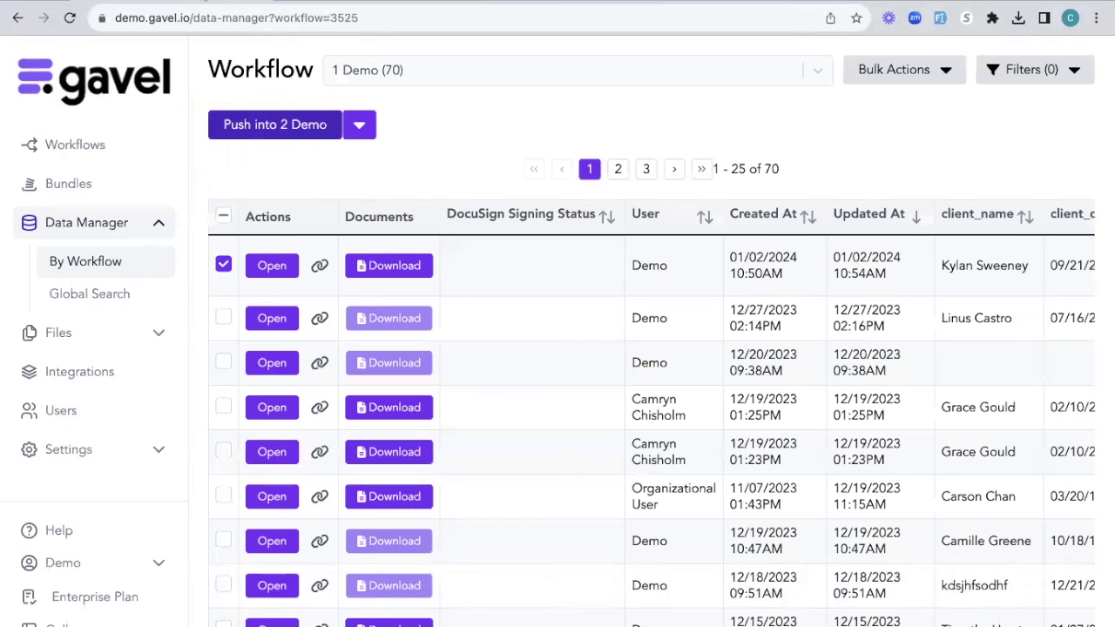